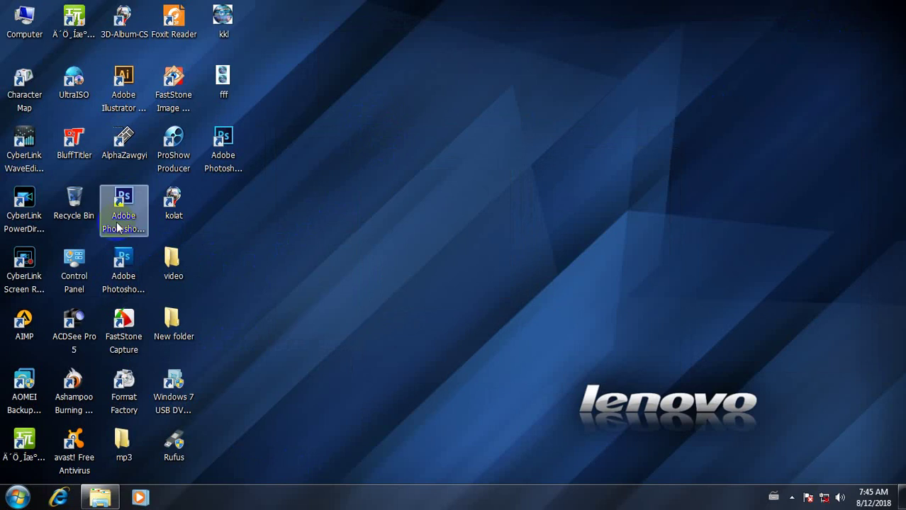
Launch Adobe Photoshop CS6 (64 Bit) and bring up the dialog for opening image files.
click(122, 213)
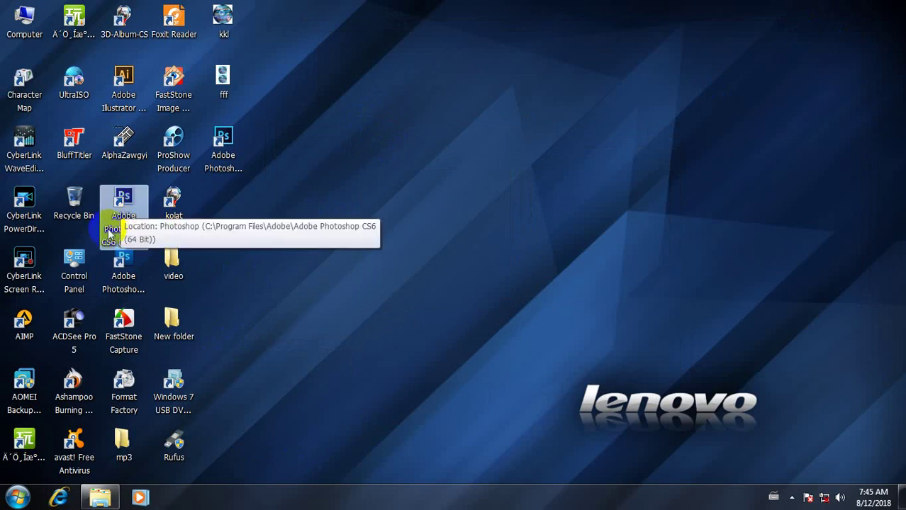
click(121, 205)
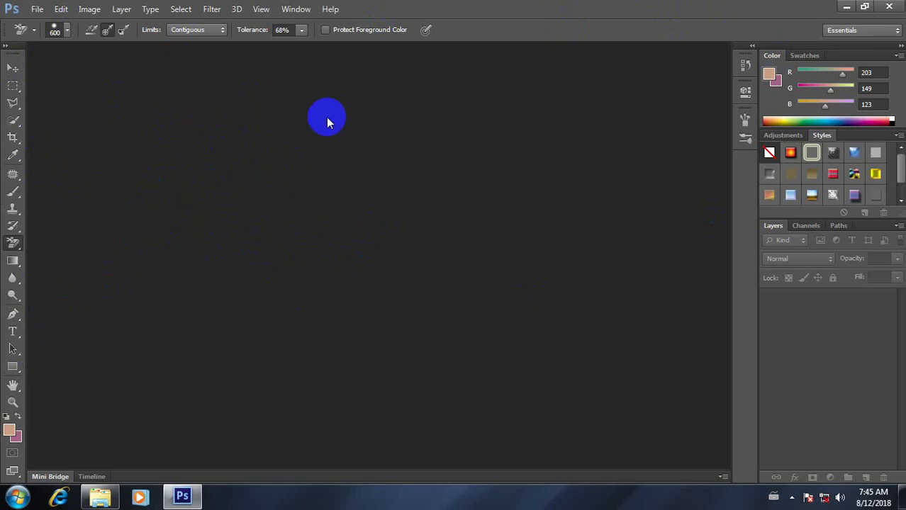
click(37, 10)
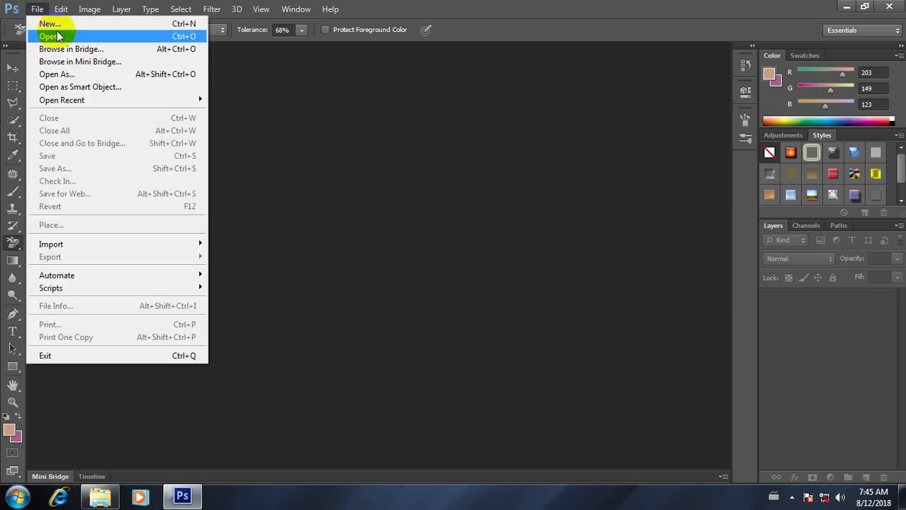
click(38, 9)
click(38, 9)
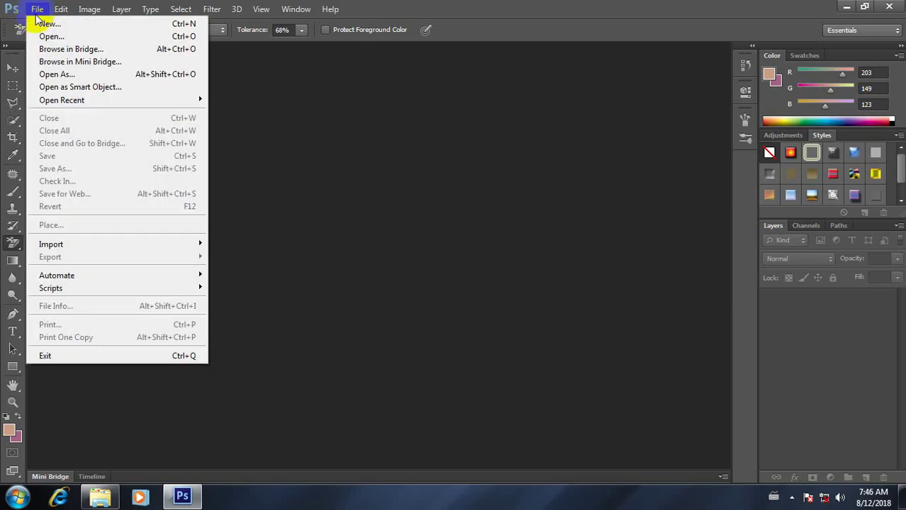
click(50, 37)
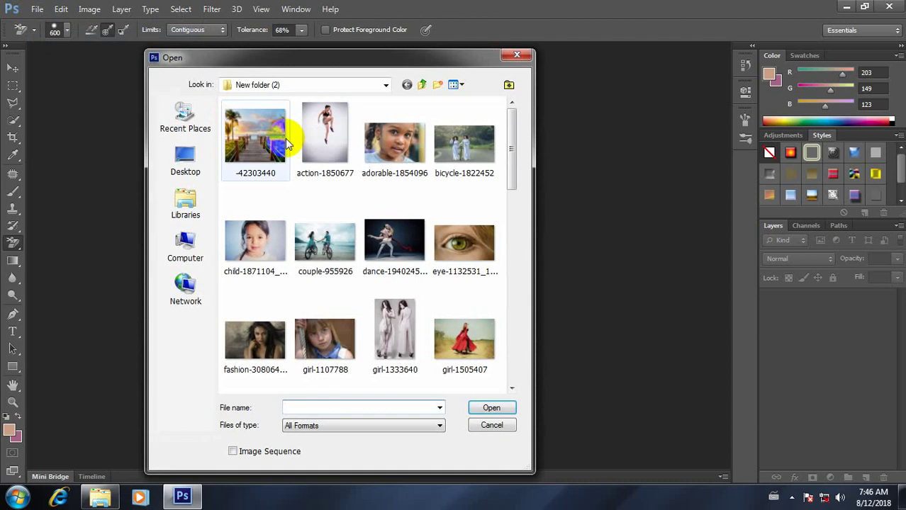
Open the images girl-1848949_1920 and woman-1439909 together from New folder (2).
click(383, 212)
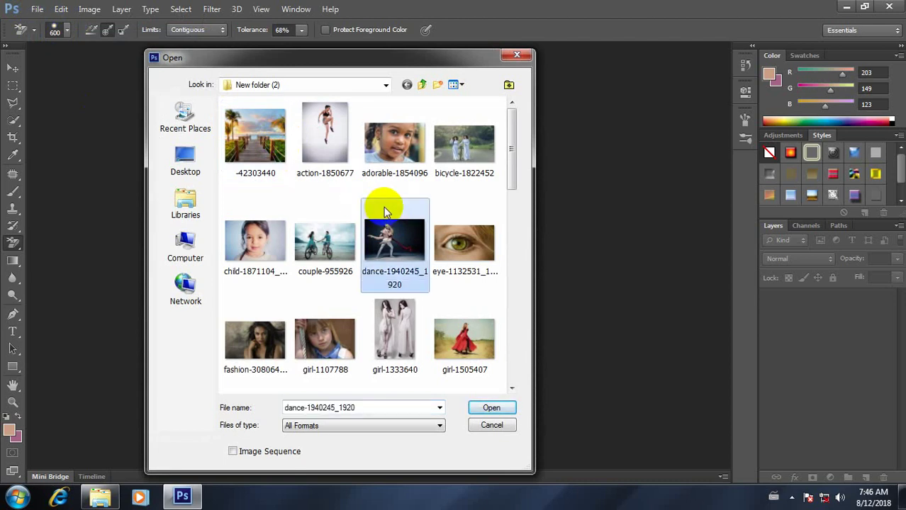
scroll(383, 207, down, 3)
scroll(383, 209, down, 3)
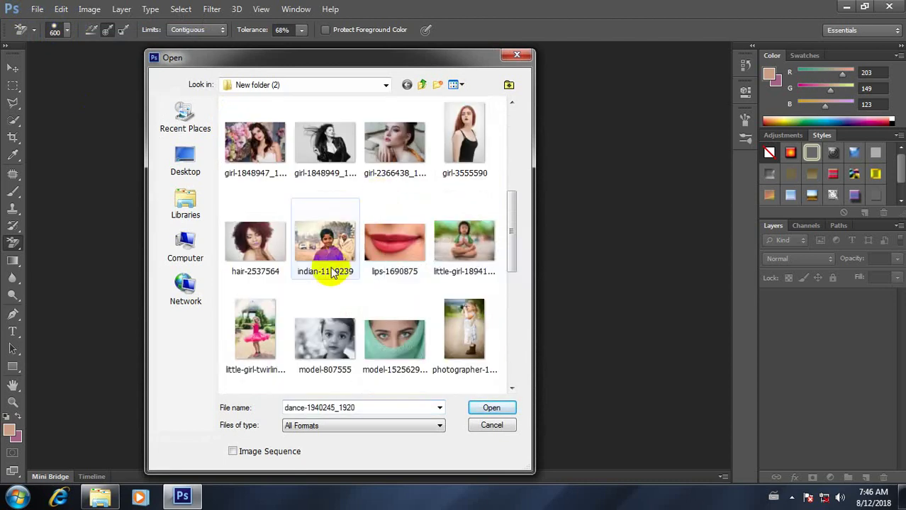
click(319, 145)
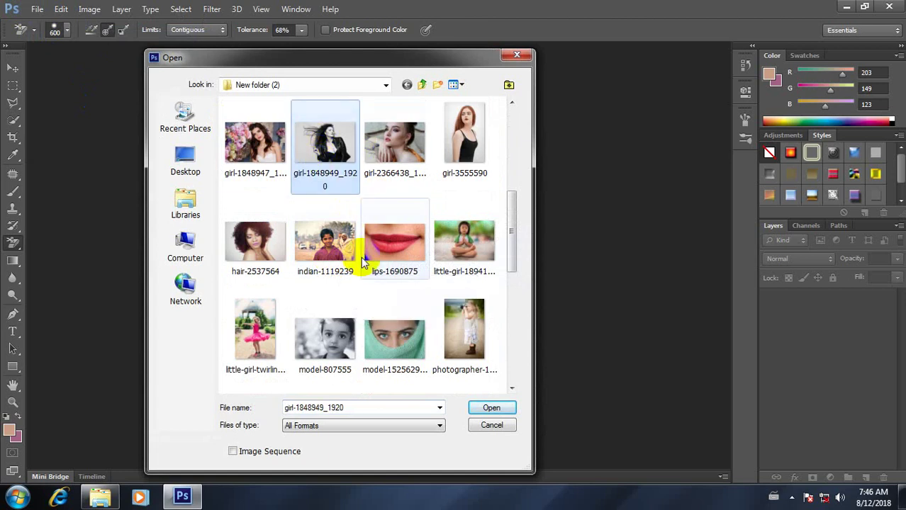
scroll(379, 241, down, 6)
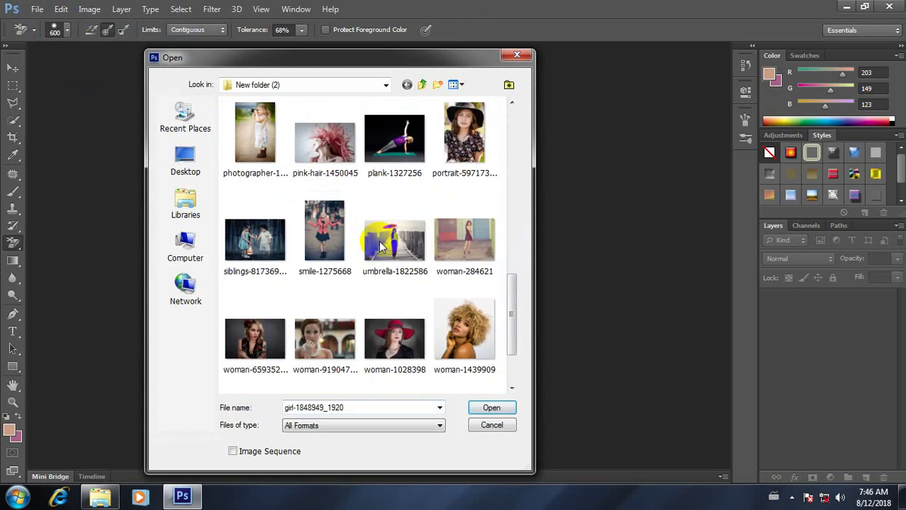
ctrl+click(469, 333)
click(508, 411)
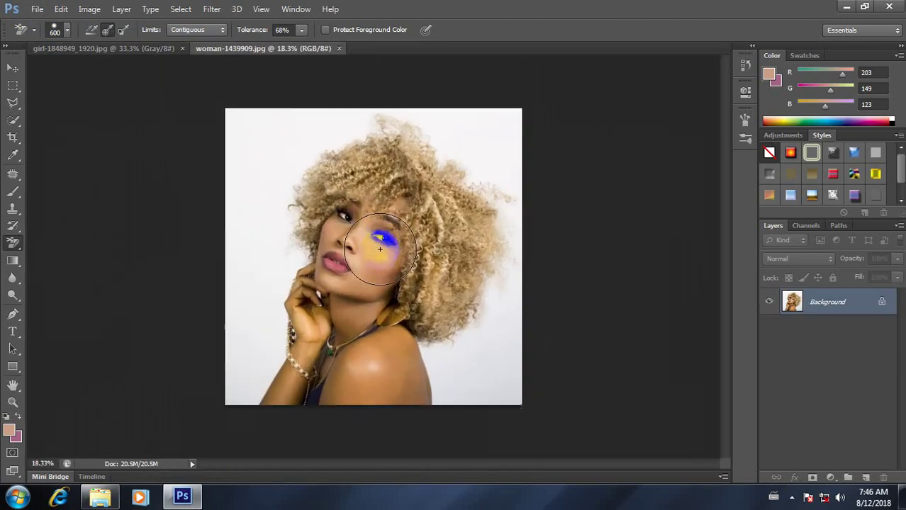
Duplicate the Background layer of woman-1439909.jpg onto a new layer.
scroll(380, 249, up, 1)
scroll(380, 249, down, 2)
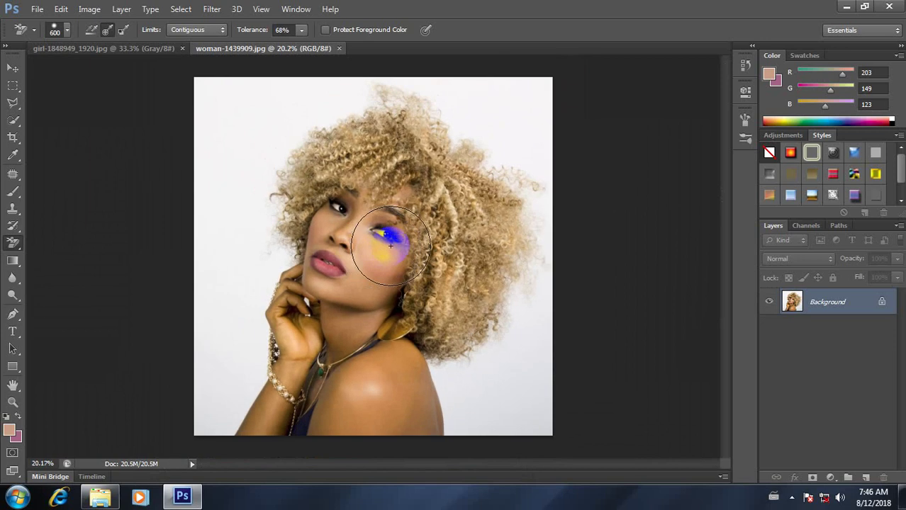
scroll(390, 244, up, 1)
scroll(390, 244, down, 1)
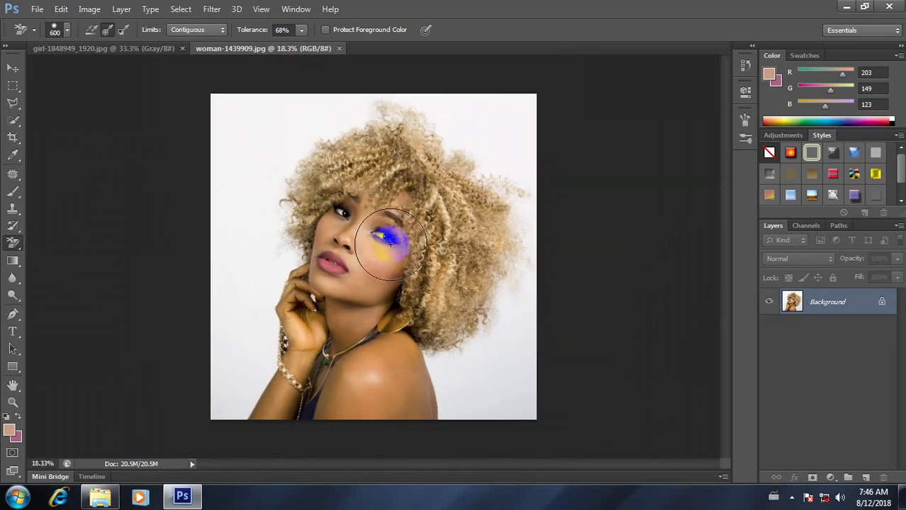
scroll(375, 241, up, 1)
key(ctrl+j)
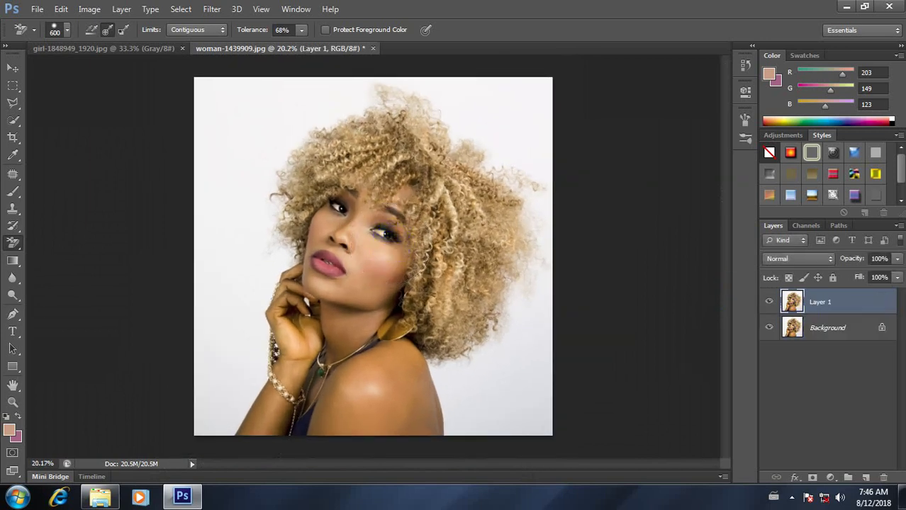
Activate the Background Eraser Tool for work on the duplicated layer.
right_click(15, 243)
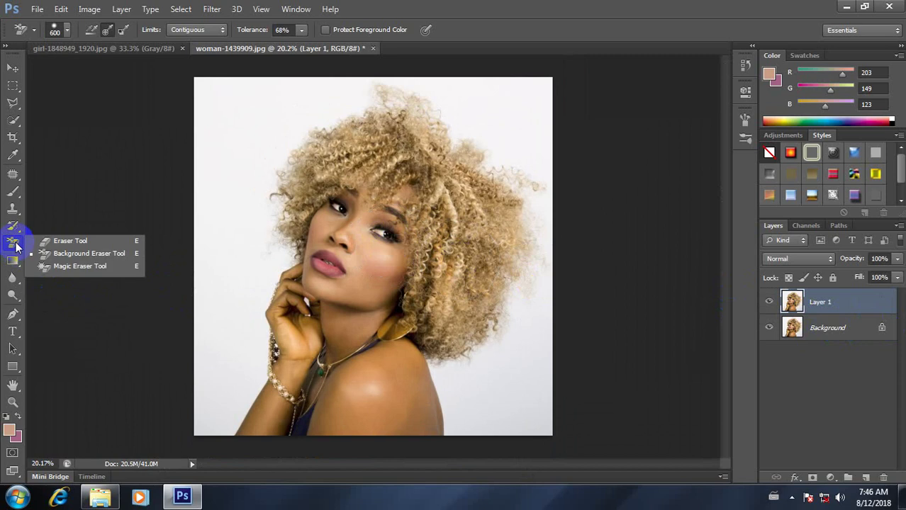
click(57, 243)
right_click(14, 244)
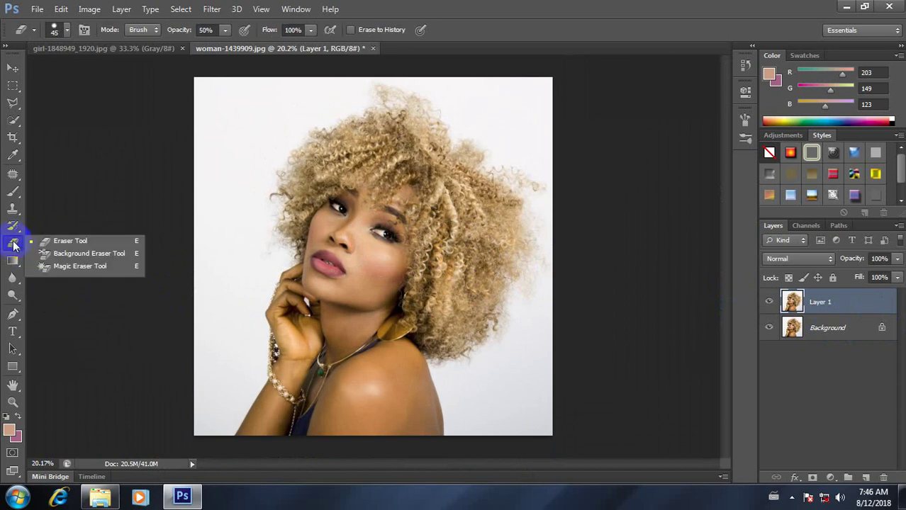
click(59, 90)
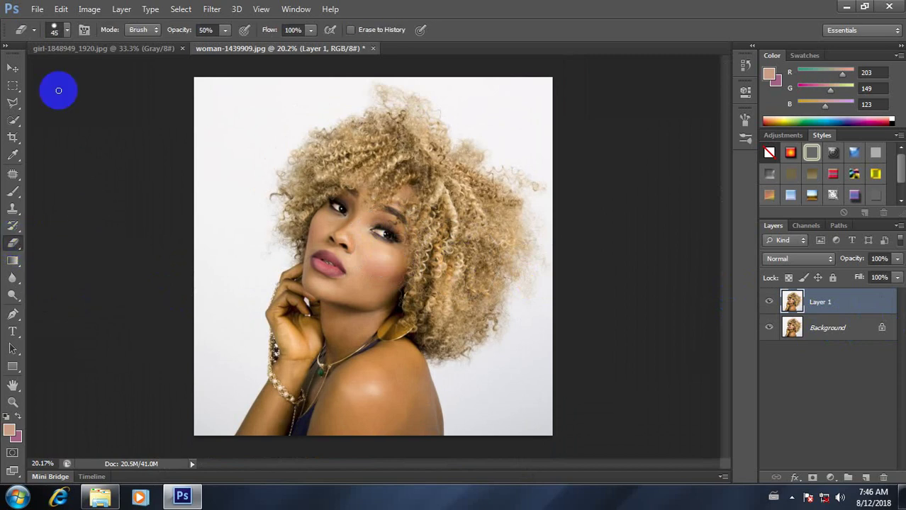
right_click(12, 243)
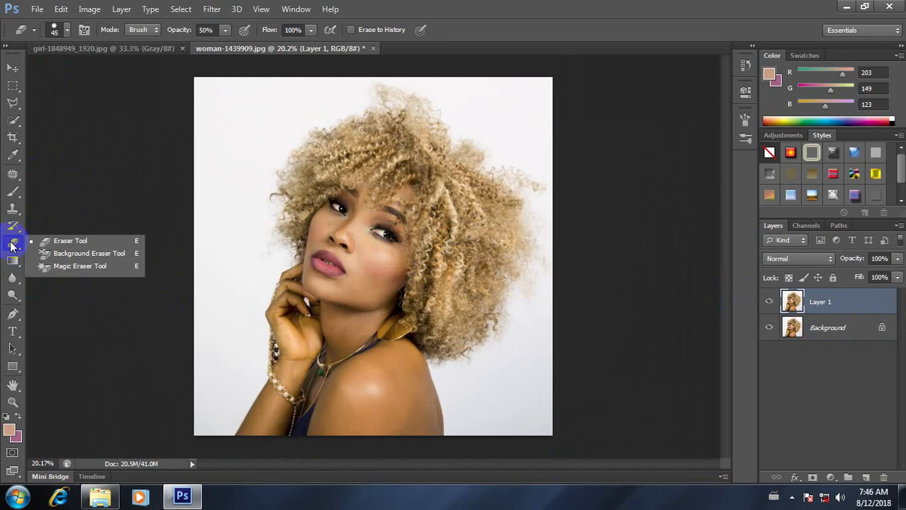
click(68, 254)
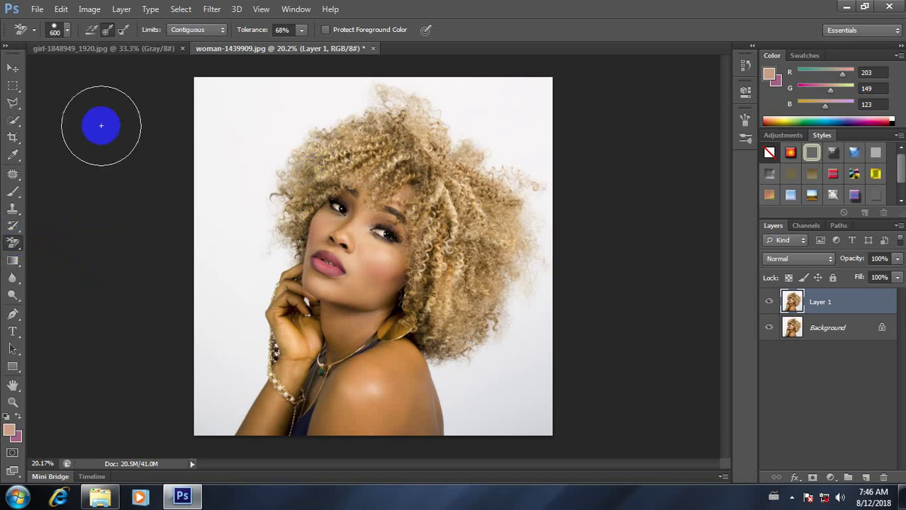
Set the Background Eraser to sample once with a 66% tolerance, and review its brush settings.
click(107, 32)
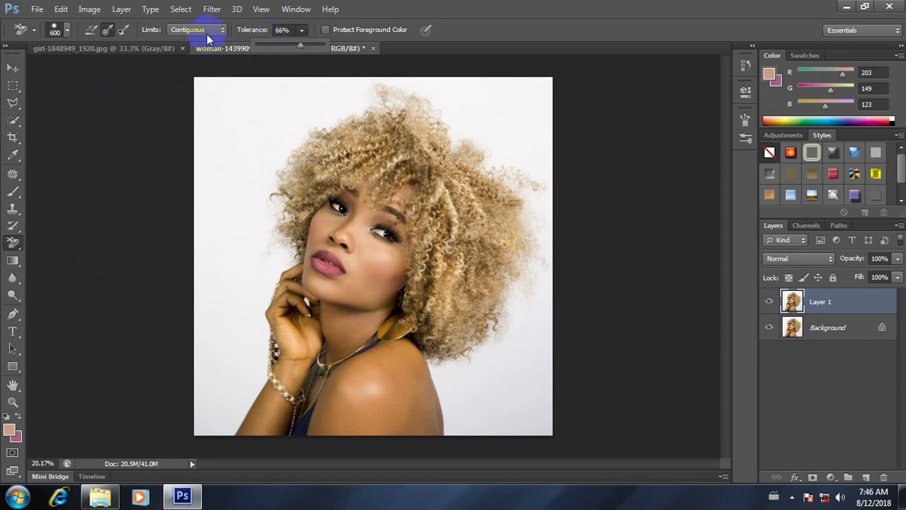
click(68, 32)
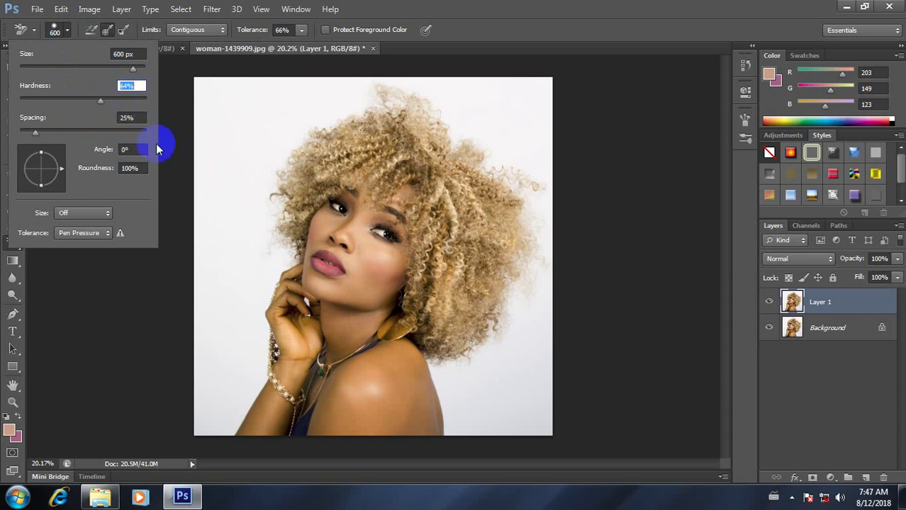
click(633, 130)
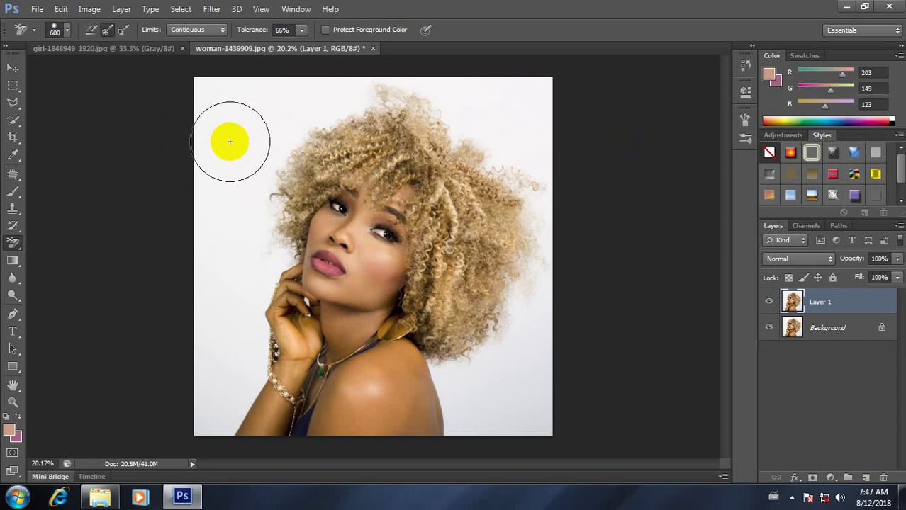
Sample a light tan tone from the outer edge of the woman's hair as the foreground color.
mouse_move(317, 159)
mouse_down()
mouse_move(272, 198)
mouse_move(285, 218)
mouse_move(343, 189)
mouse_move(334, 183)
mouse_move(287, 203)
mouse_move(354, 143)
mouse_move(482, 176)
mouse_move(495, 234)
mouse_move(285, 171)
mouse_move(285, 149)
mouse_move(324, 147)
mouse_move(295, 158)
mouse_move(282, 210)
mouse_move(277, 185)
mouse_move(276, 221)
mouse_up()
scroll(271, 199, up, 3)
scroll(271, 200, down, 1)
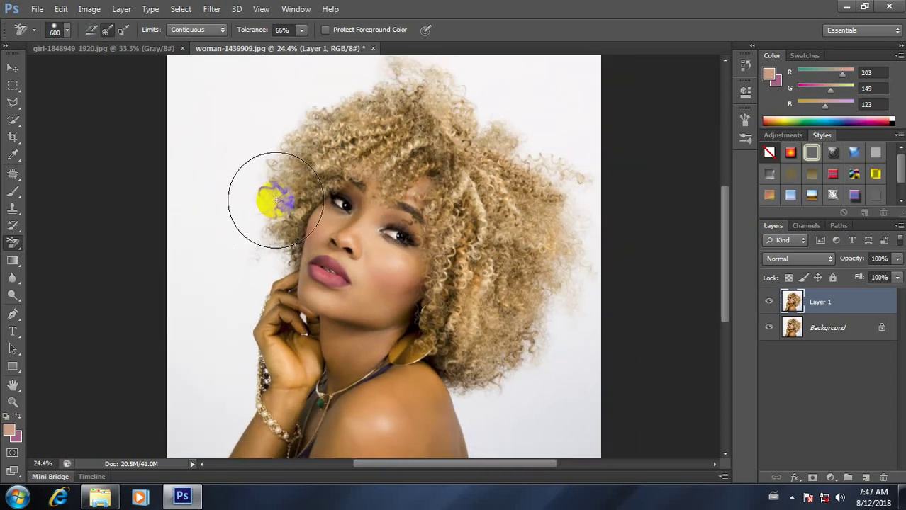
drag(277, 172, 281, 156)
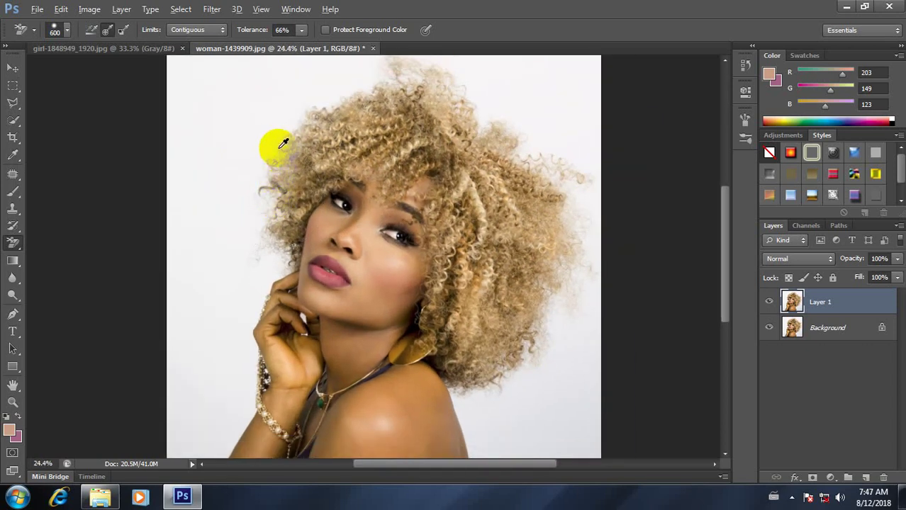
alt+click(284, 144)
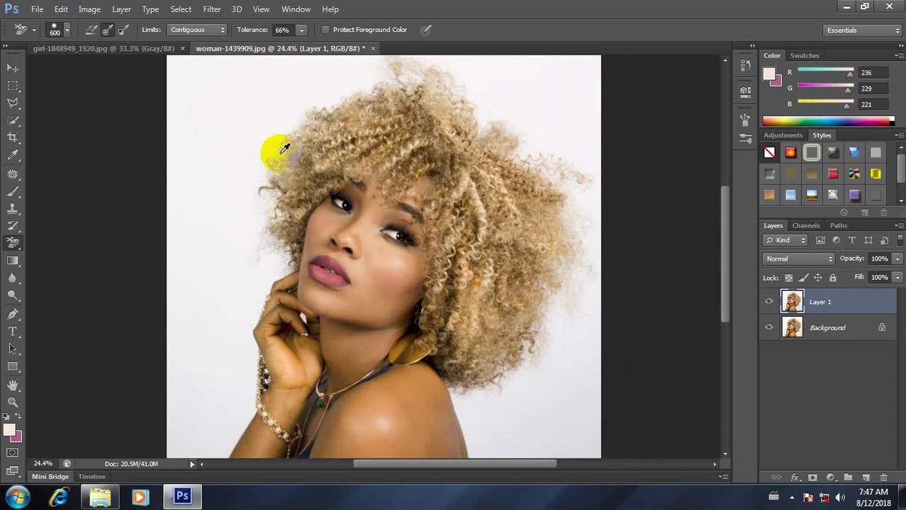
alt+click(283, 147)
alt+click(285, 146)
alt+click(287, 144)
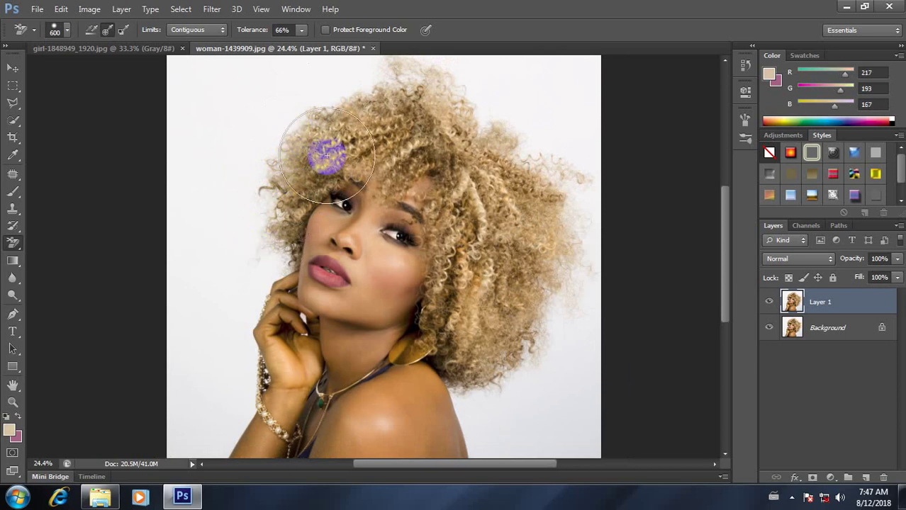
scroll(239, 135, down, 2)
scroll(245, 146, up, 3)
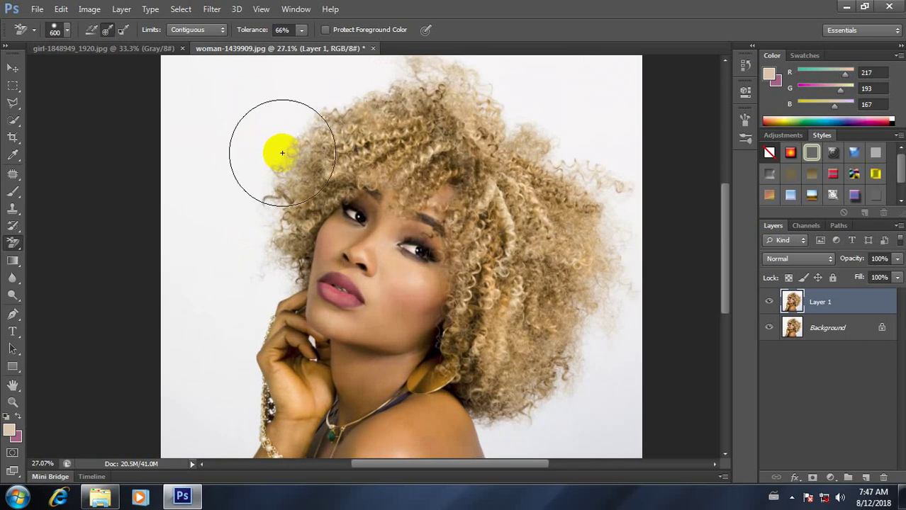
scroll(230, 136, down, 2)
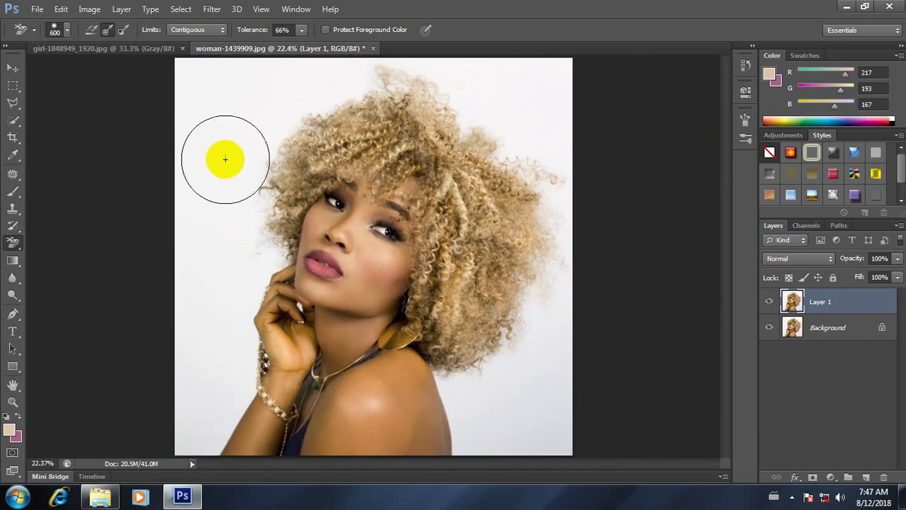
Set the foreground color to the hair-edge tone #cdb6a4 in the Color Picker and return to the Background Eraser.
click(9, 432)
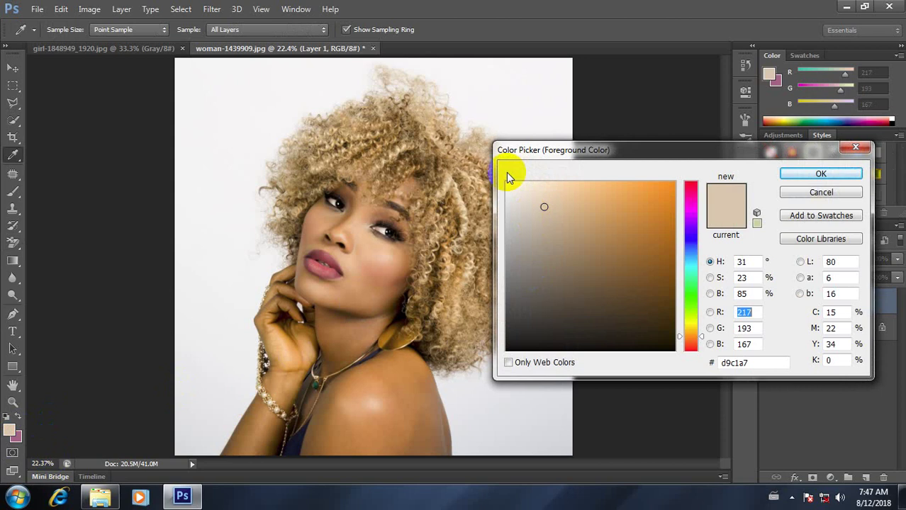
click(289, 136)
click(292, 138)
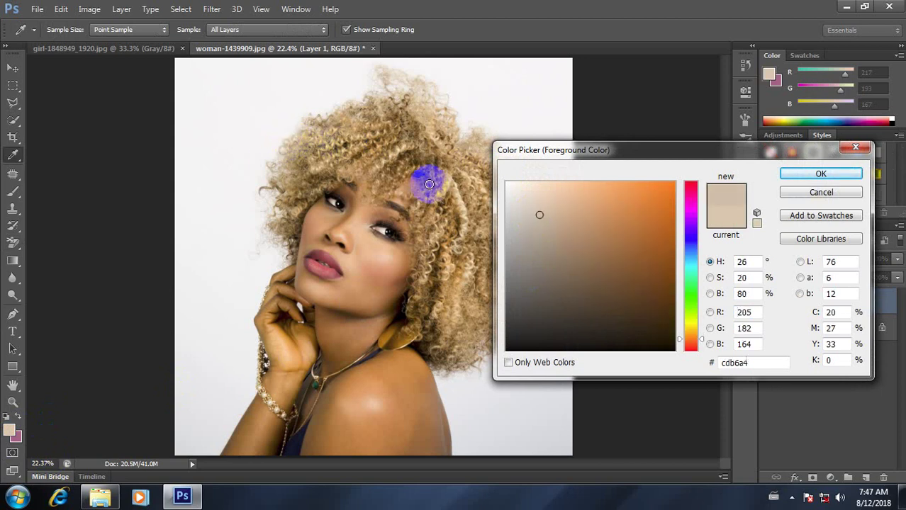
click(809, 174)
key(e)
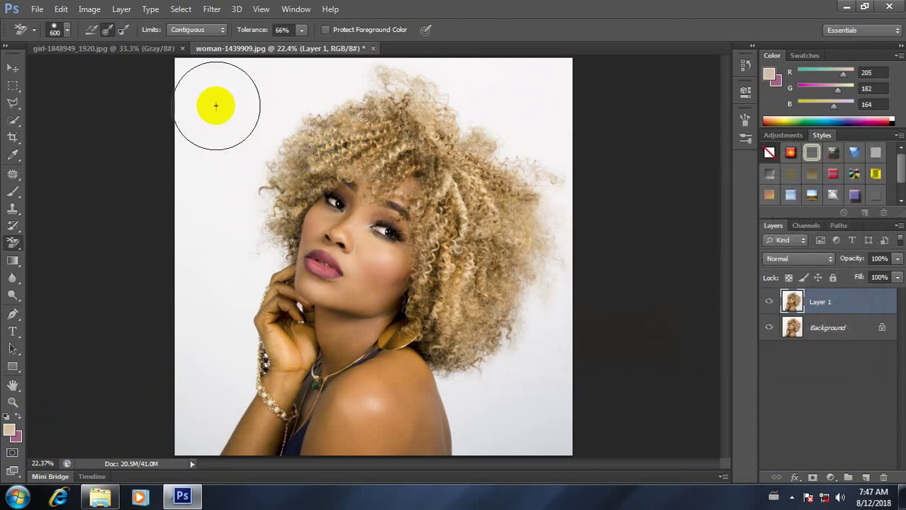
Try erasing the white backdrop beside the hair on Layer 1 with the Background Eraser.
scroll(234, 113, down, 1)
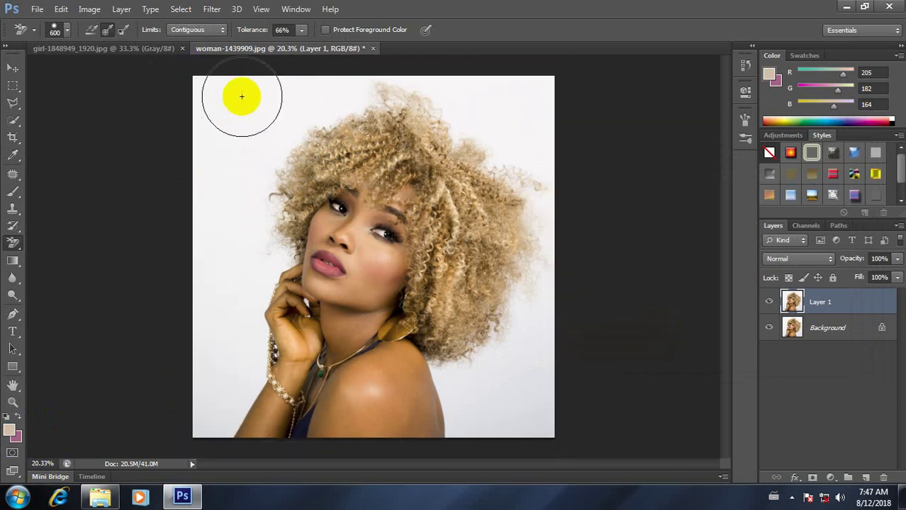
drag(207, 85, 211, 86)
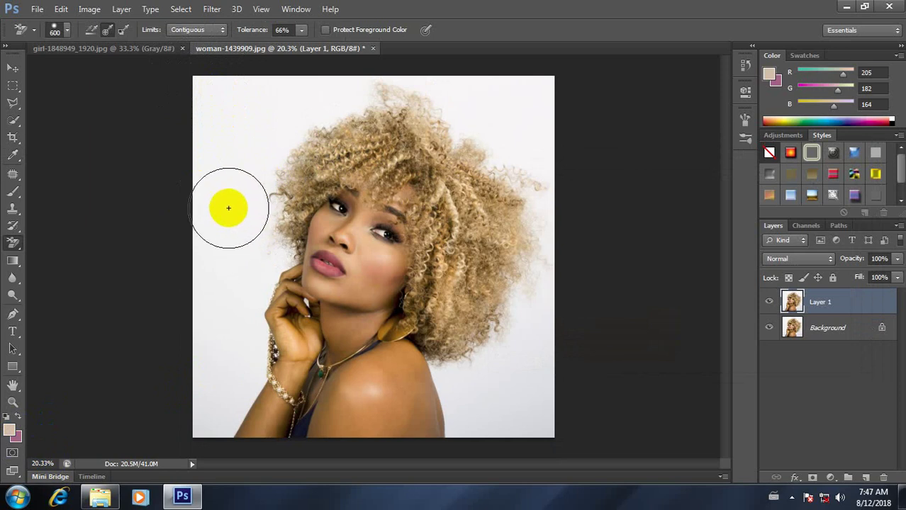
mouse_move(217, 111)
mouse_down()
mouse_move(234, 220)
mouse_move(263, 237)
mouse_up()
Hide the Background layer and undo the trial erase on Layer 1.
click(777, 339)
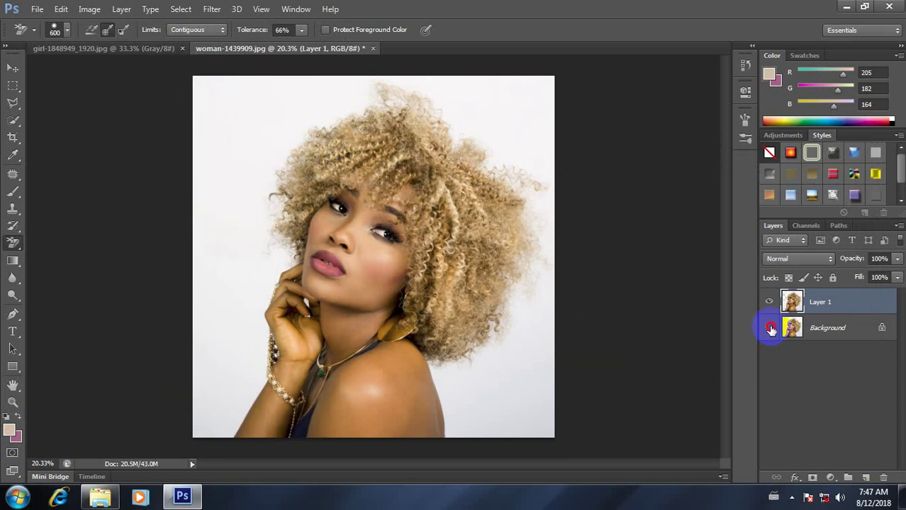
click(770, 329)
key(ctrl+z)
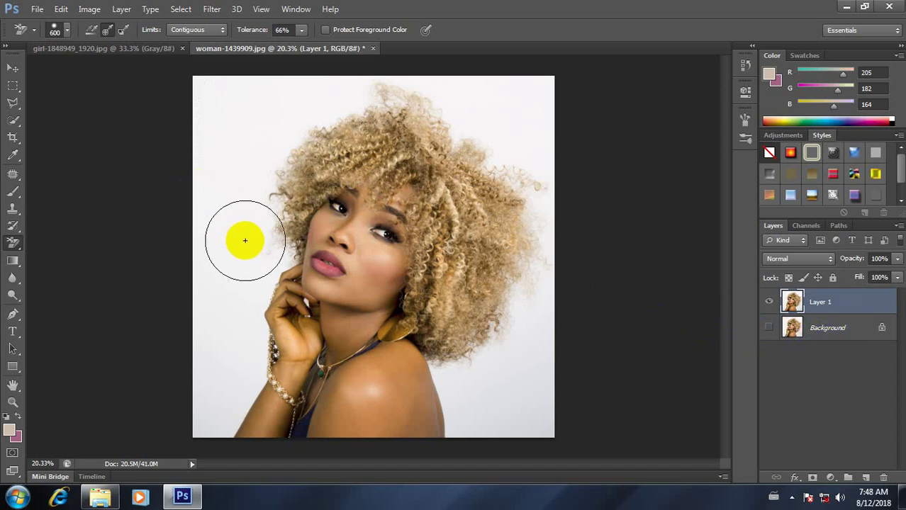
Try erasing the white backdrop all around the curly hair on Layer 1 with the Background Eraser.
mouse_move(245, 240)
mouse_down()
mouse_move(250, 189)
mouse_move(285, 130)
mouse_move(380, 92)
mouse_move(454, 115)
mouse_move(528, 180)
mouse_move(554, 247)
mouse_move(557, 295)
mouse_move(507, 353)
mouse_move(468, 352)
mouse_move(472, 362)
mouse_move(463, 349)
mouse_move(522, 288)
mouse_move(538, 239)
mouse_move(509, 142)
mouse_move(455, 90)
mouse_move(314, 95)
mouse_move(238, 139)
mouse_move(220, 218)
mouse_move(231, 239)
mouse_move(251, 242)
mouse_move(259, 194)
mouse_move(221, 142)
mouse_up()
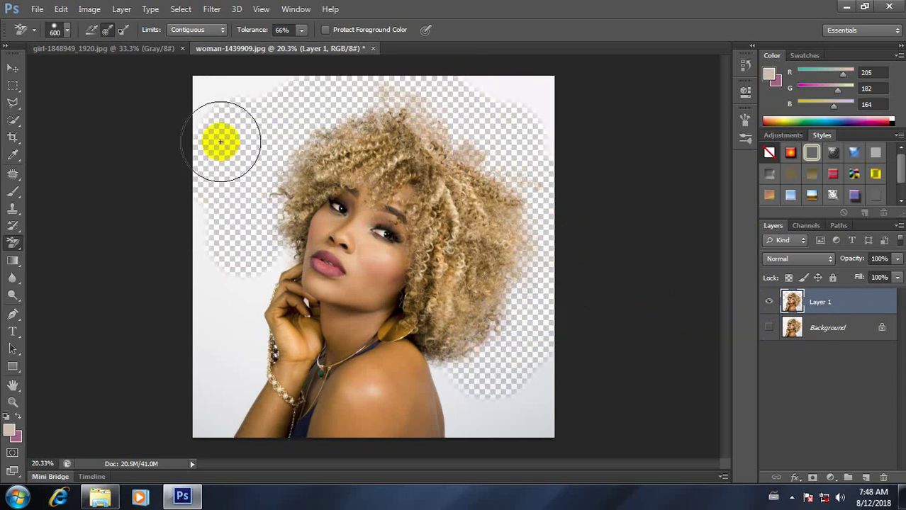
scroll(368, 183, down, 7)
scroll(396, 241, up, 9)
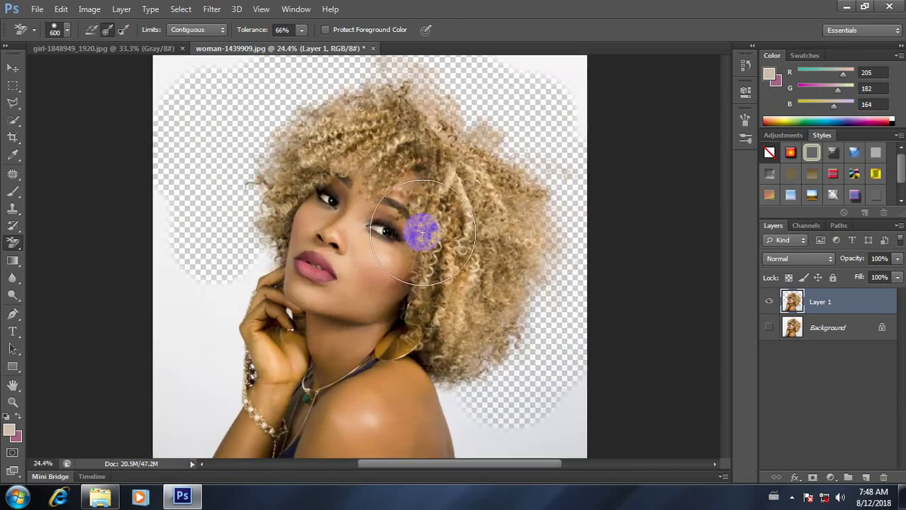
scroll(572, 213, up, 1)
scroll(560, 212, down, 2)
scroll(542, 220, up, 2)
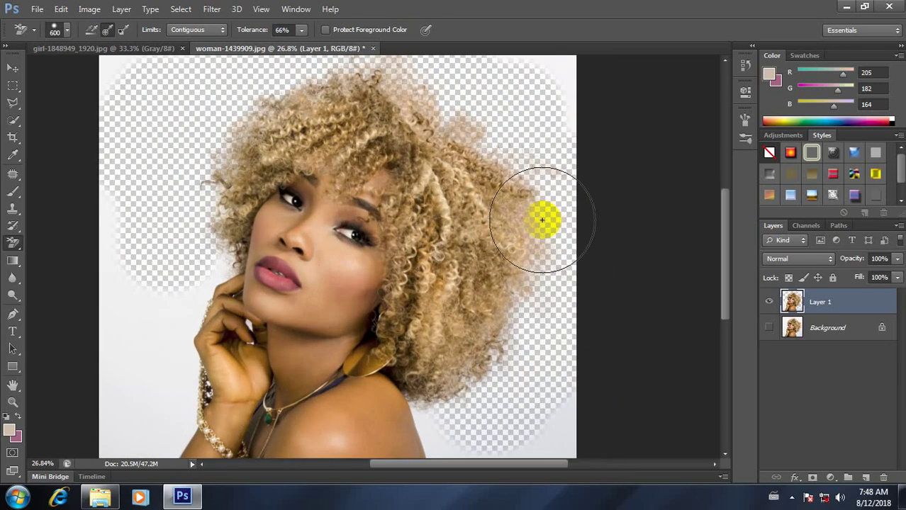
scroll(542, 219, down, 2)
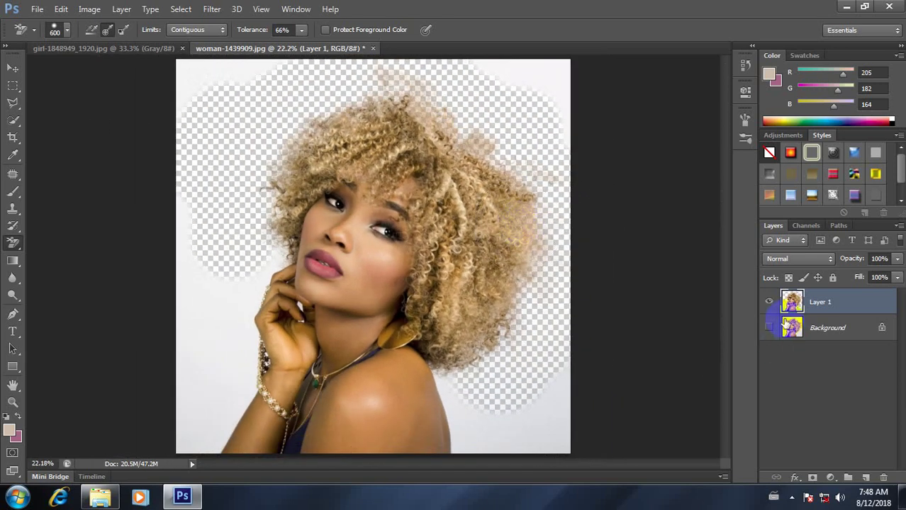
Inspect the erased hair edges with Layer 1 hidden and shown, and undo the backdrop erase.
click(769, 303)
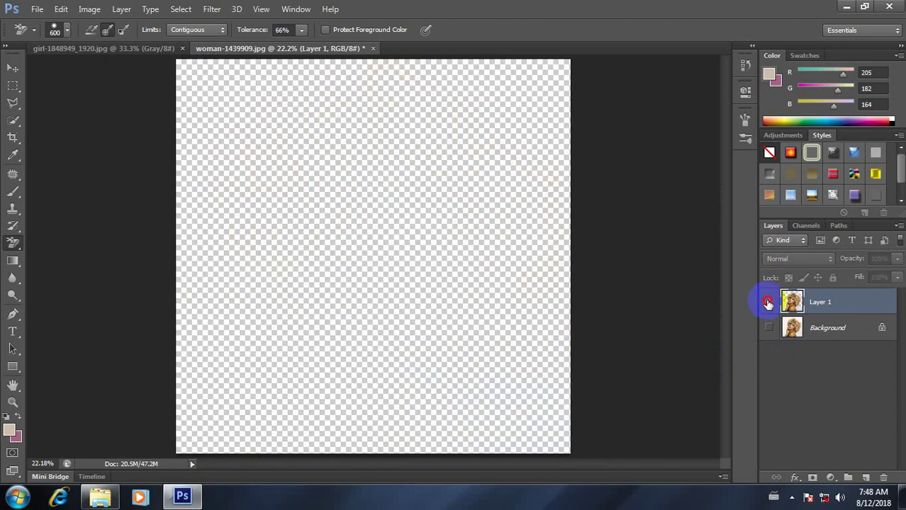
click(769, 303)
click(769, 303)
click(769, 302)
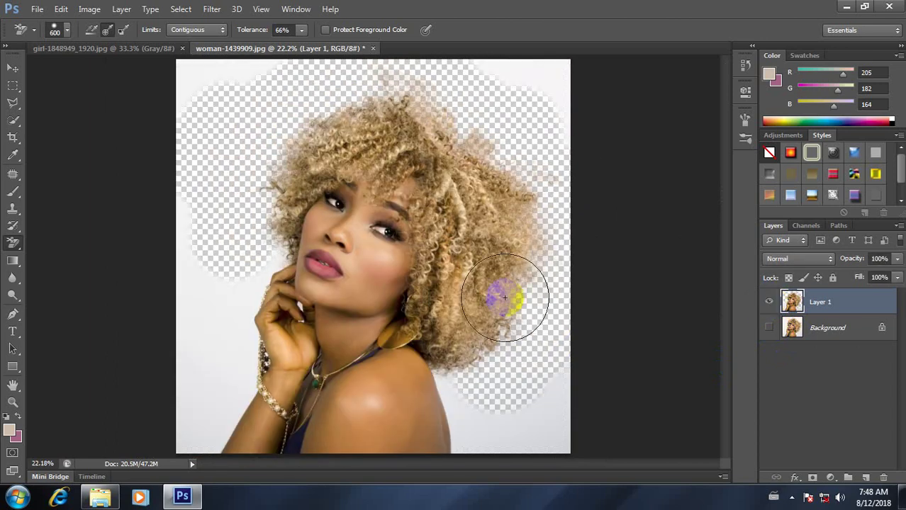
scroll(522, 298, down, 5)
scroll(523, 296, up, 6)
scroll(479, 166, down, 2)
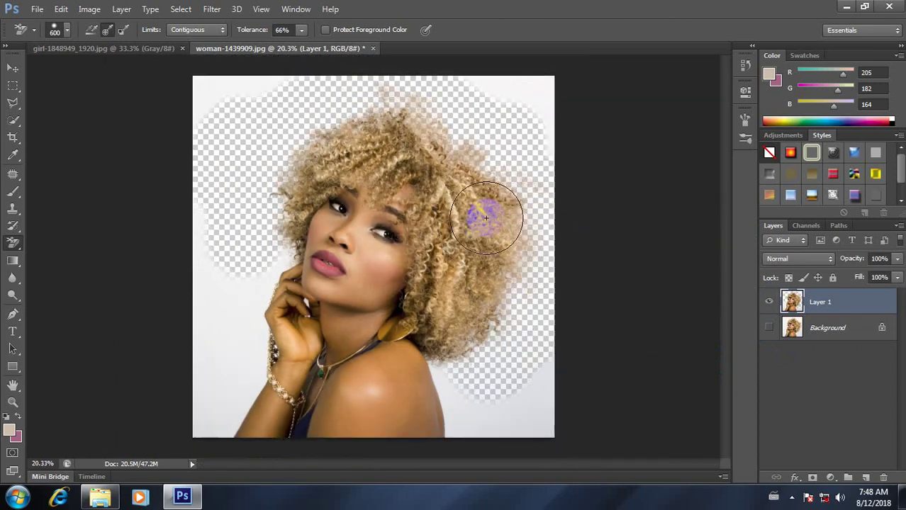
scroll(482, 202, up, 5)
scroll(479, 206, down, 2)
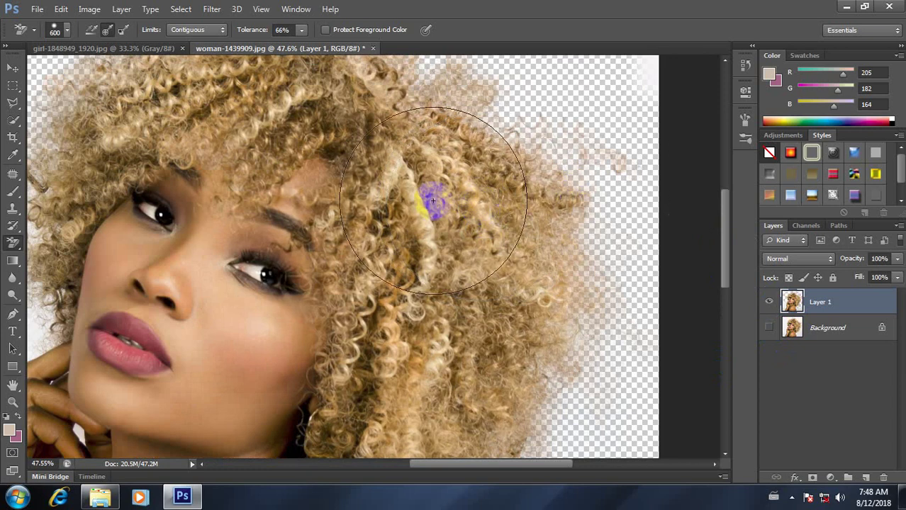
scroll(570, 351, down, 2)
scroll(562, 345, down, 1)
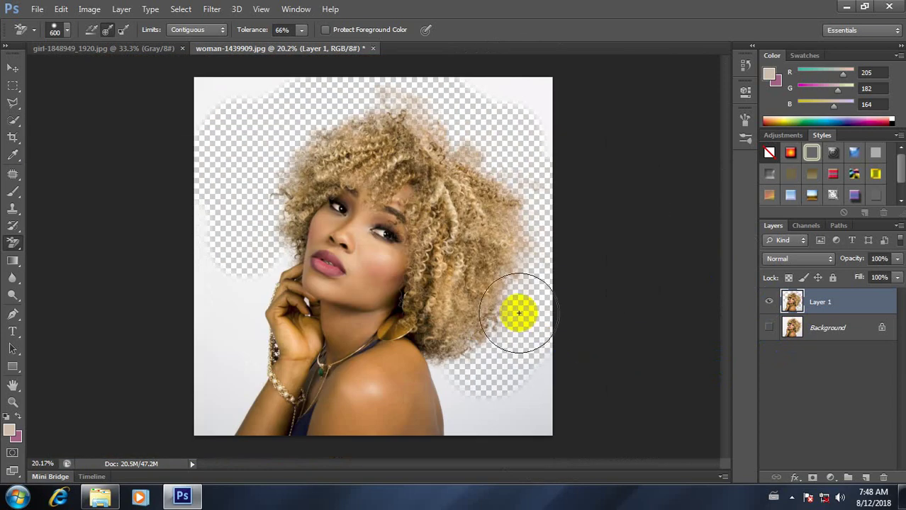
key(ctrl+z)
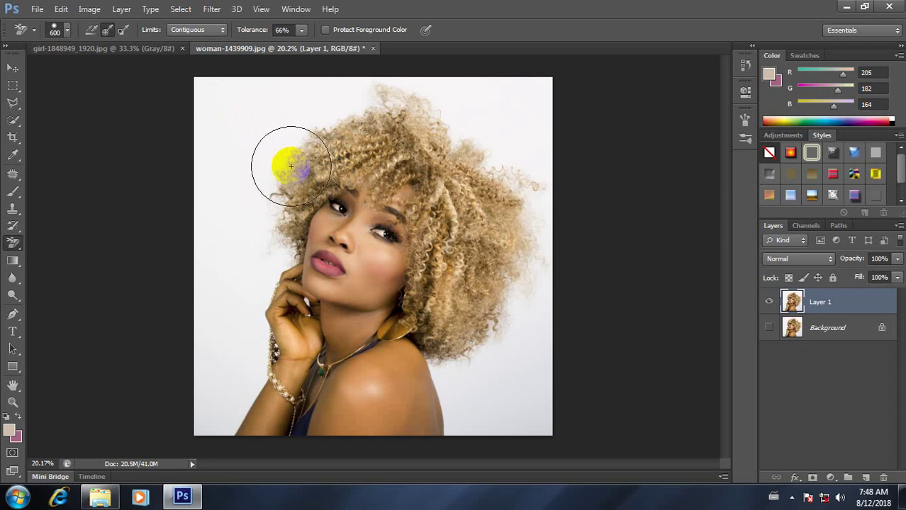
Erase the white backdrop beside the hair on the face side and above the head on Layer 1.
click(213, 100)
mouse_move(214, 100)
mouse_down()
mouse_move(224, 142)
mouse_move(269, 140)
mouse_move(303, 124)
mouse_move(258, 239)
mouse_move(262, 184)
mouse_move(281, 151)
mouse_move(334, 108)
mouse_move(368, 96)
mouse_move(414, 96)
mouse_move(532, 189)
mouse_up()
drag(486, 209, 501, 192)
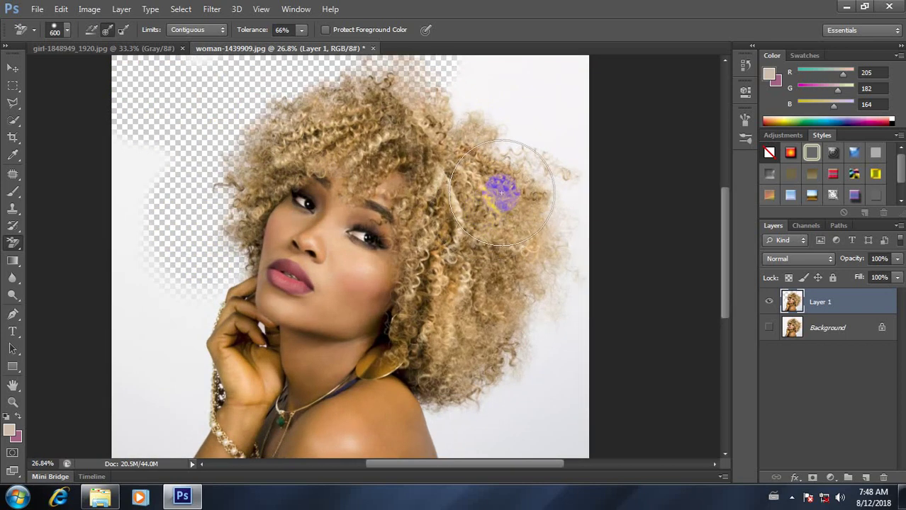
Sample a pale tan from the faint outer curls opposite the face as the foreground color, RGB 238, 217, 196.
click(9, 432)
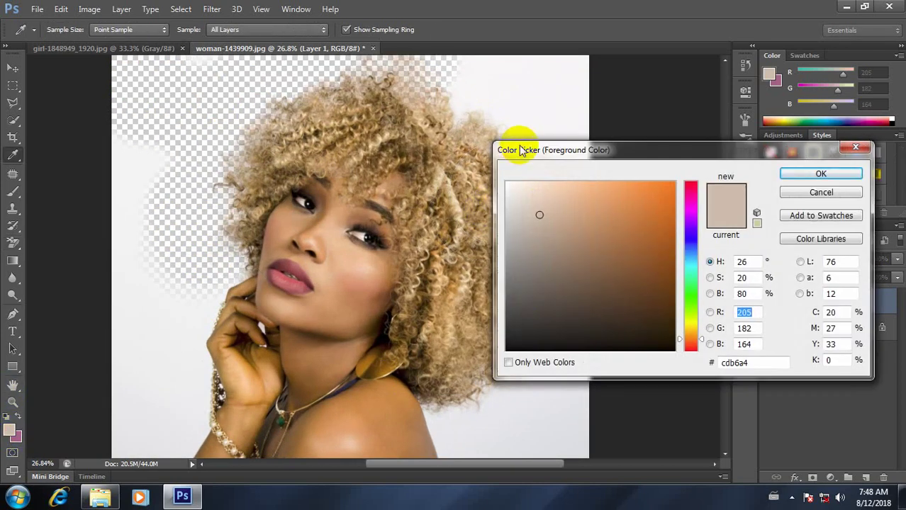
drag(526, 148, 614, 147)
click(560, 220)
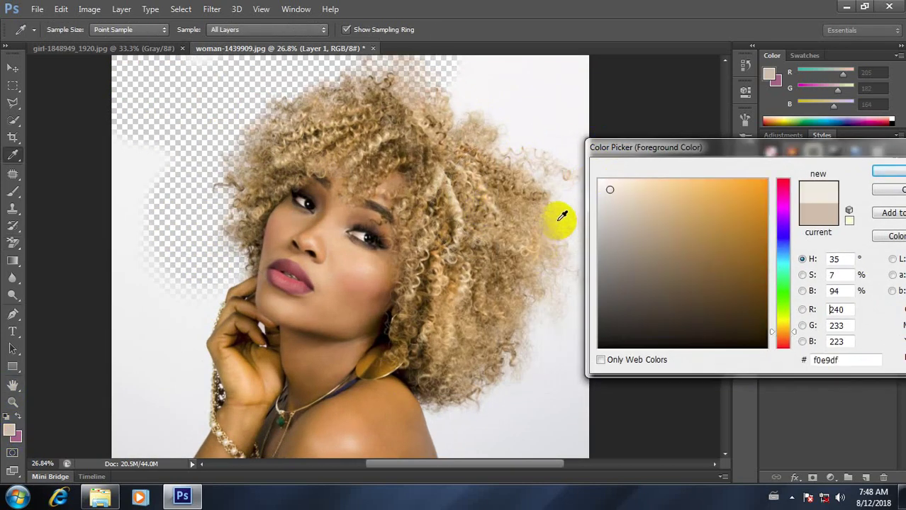
click(563, 213)
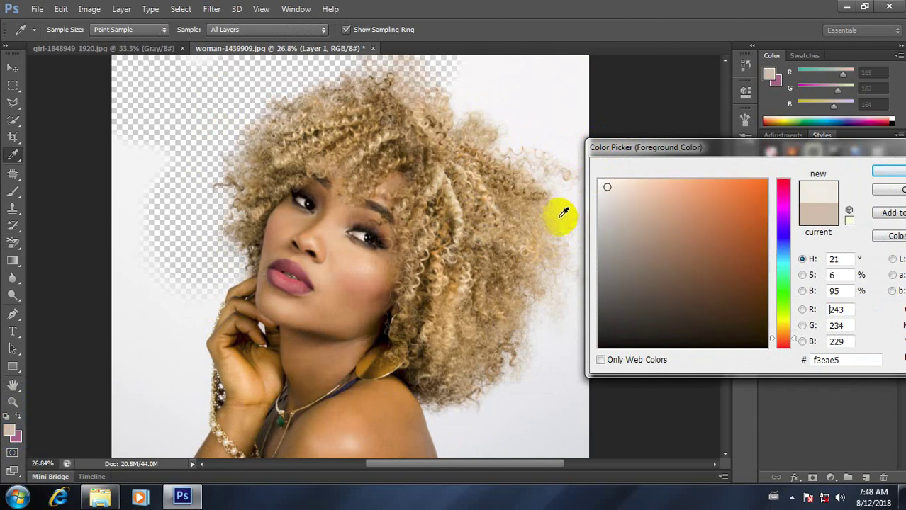
click(564, 217)
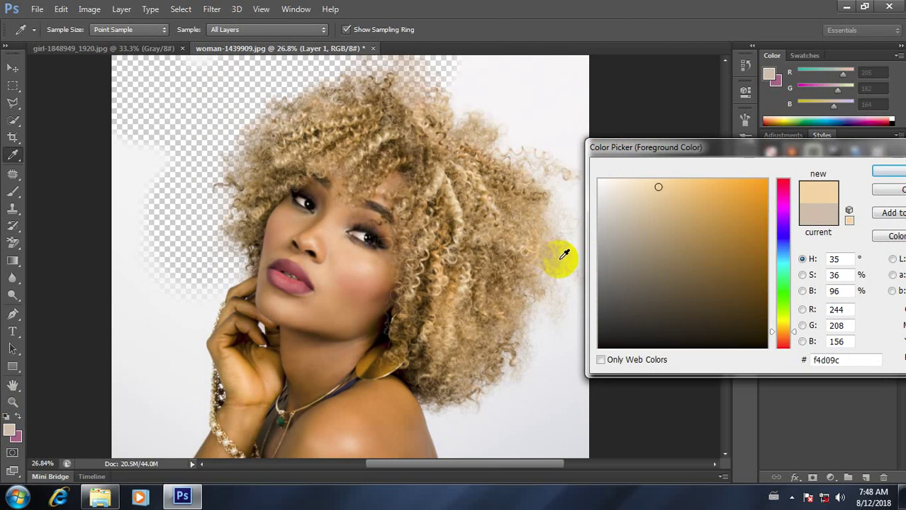
click(563, 253)
click(888, 172)
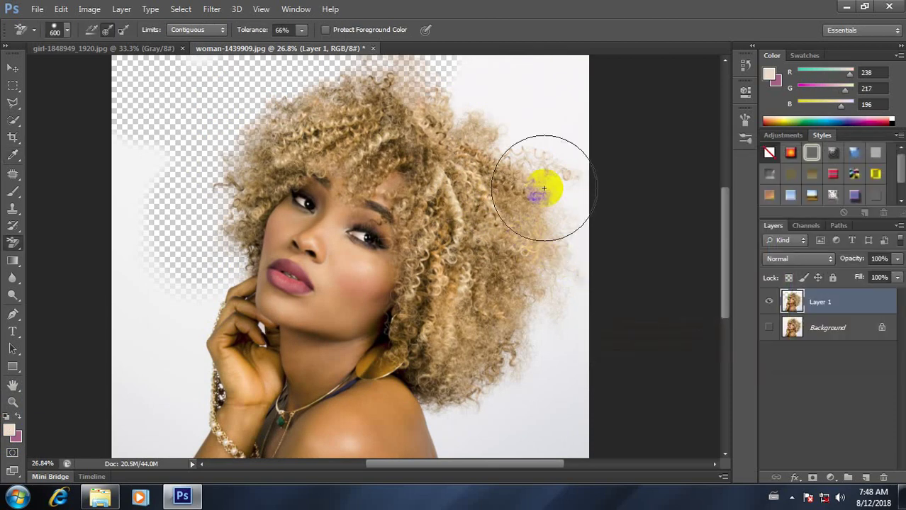
Erase the remaining white backdrop around the outer side of the hair down to the shoulder on Layer 1.
mouse_move(552, 76)
mouse_down()
mouse_move(593, 124)
mouse_move(471, 80)
mouse_move(567, 153)
mouse_move(582, 243)
mouse_move(559, 365)
mouse_move(511, 408)
mouse_move(490, 406)
mouse_move(469, 379)
mouse_move(524, 376)
mouse_move(555, 332)
mouse_move(565, 214)
mouse_move(582, 151)
mouse_move(546, 97)
mouse_move(482, 65)
mouse_move(285, 66)
mouse_move(201, 113)
mouse_move(162, 178)
mouse_up()
scroll(304, 178, down, 4)
scroll(343, 192, up, 2)
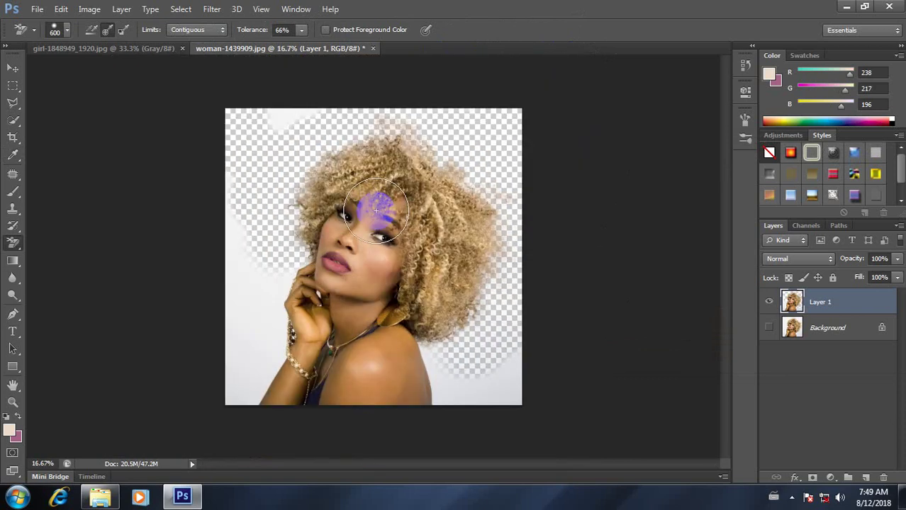
scroll(312, 247, down, 2)
scroll(312, 244, up, 3)
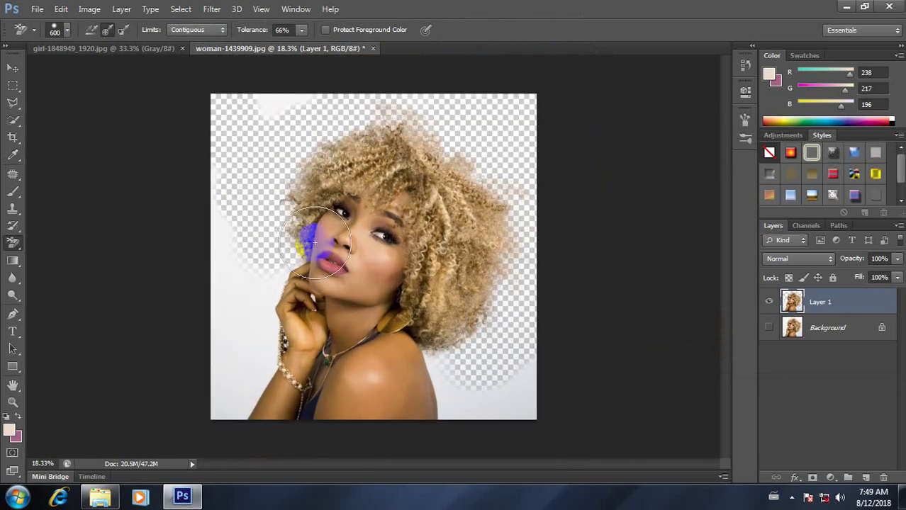
Trace a Pen tool path from the forearm's base at the image's lower edge, past the bracelet and up the hand.
click(12, 314)
scroll(202, 422, up, 2)
scroll(234, 441, down, 1)
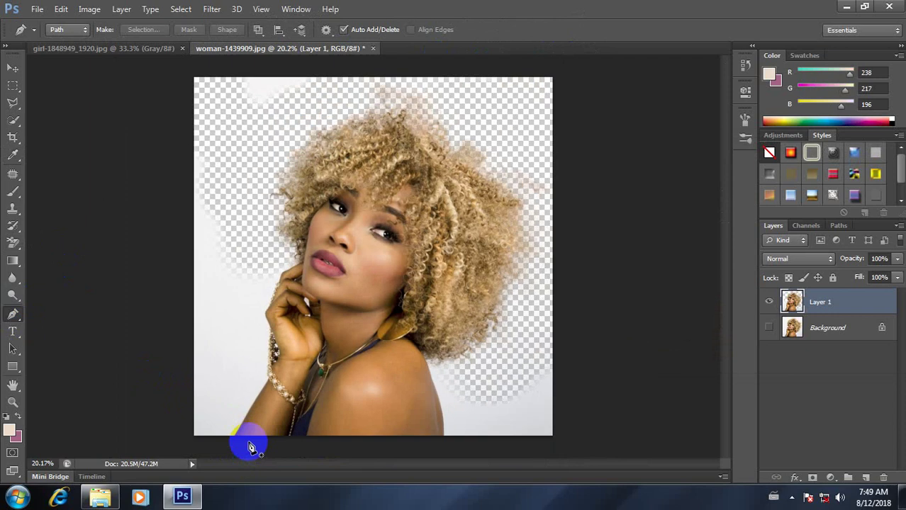
scroll(302, 382, down, 1)
scroll(327, 397, up, 3)
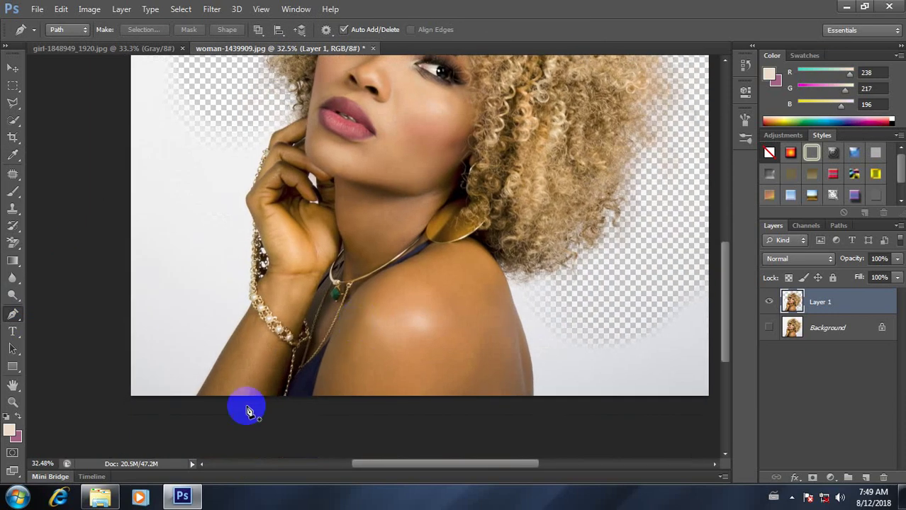
scroll(234, 415, up, 1)
click(192, 393)
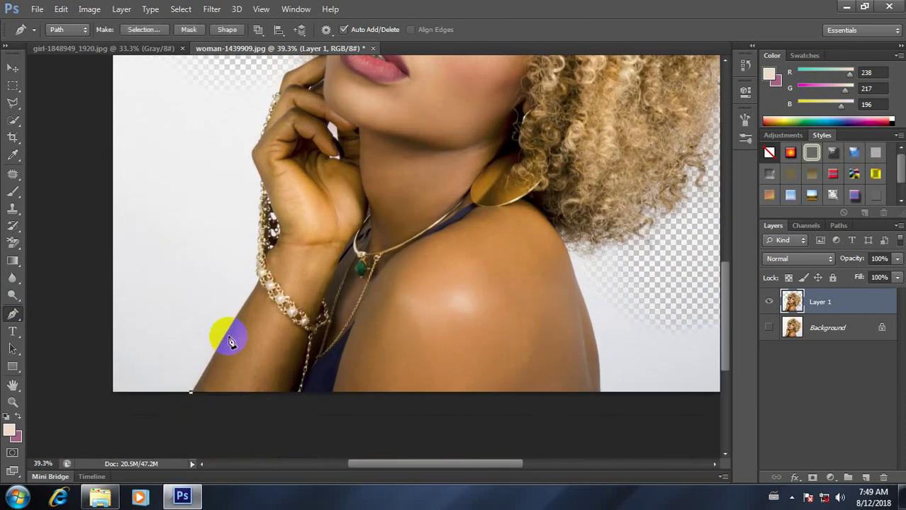
click(238, 315)
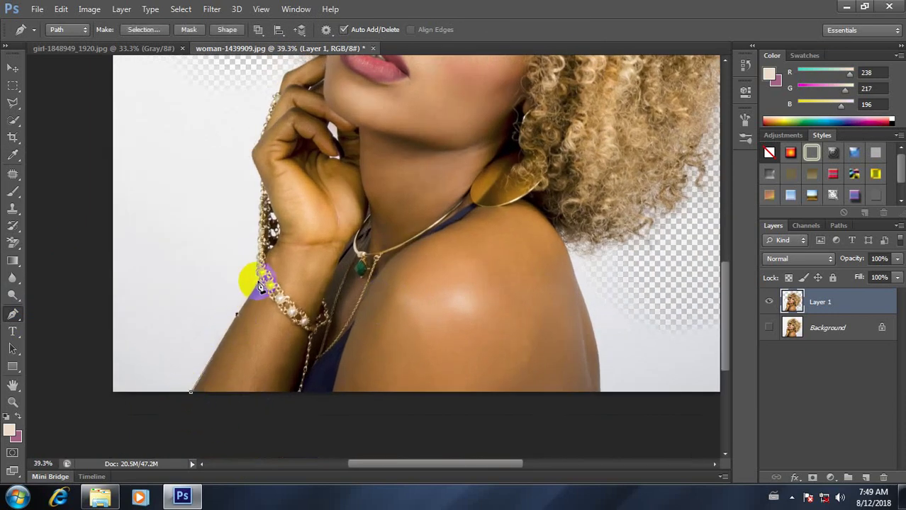
drag(258, 260, 264, 201)
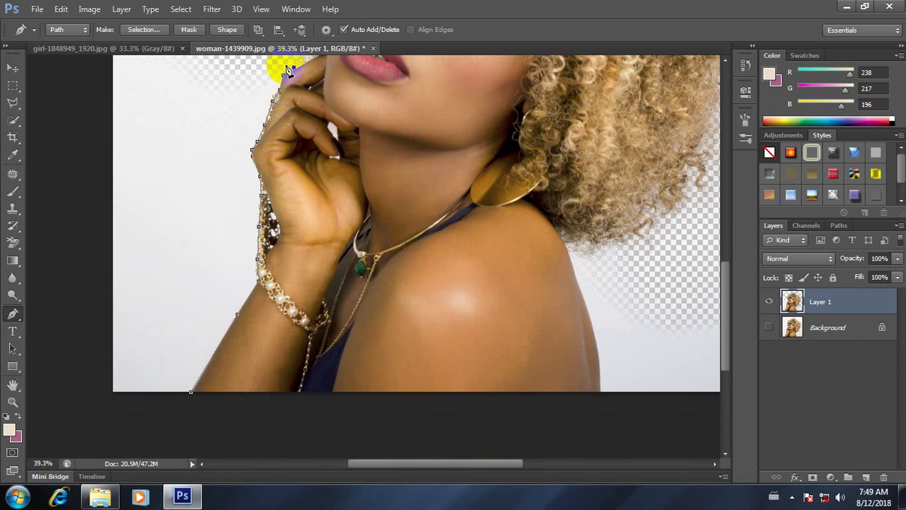
Continue the path over the fingertips into the erased area beside the hair, and undo the point strayed into the white backdrop.
scroll(277, 90, down, 4)
scroll(270, 88, up, 5)
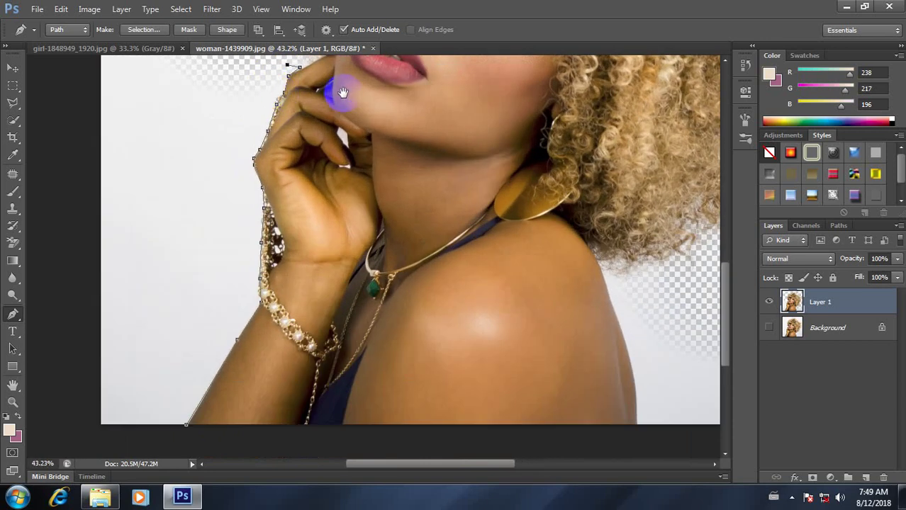
drag(344, 93, 346, 181)
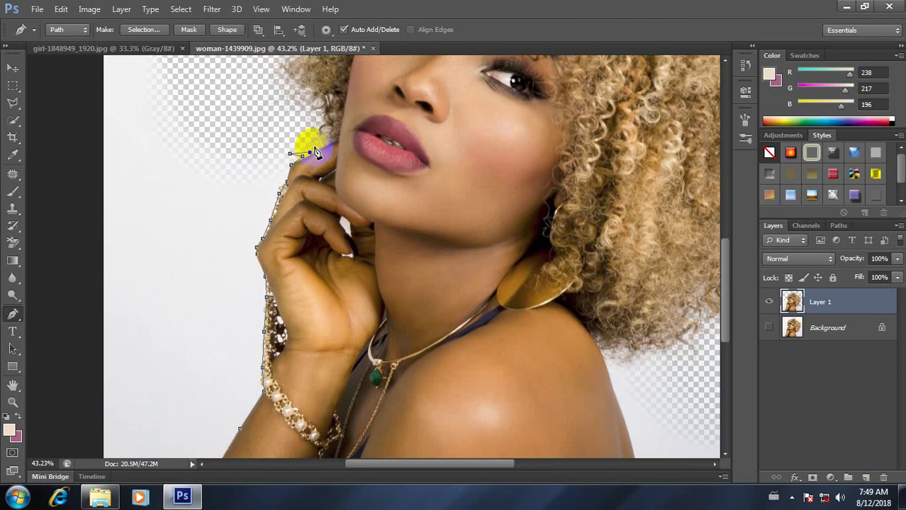
click(268, 118)
click(153, 154)
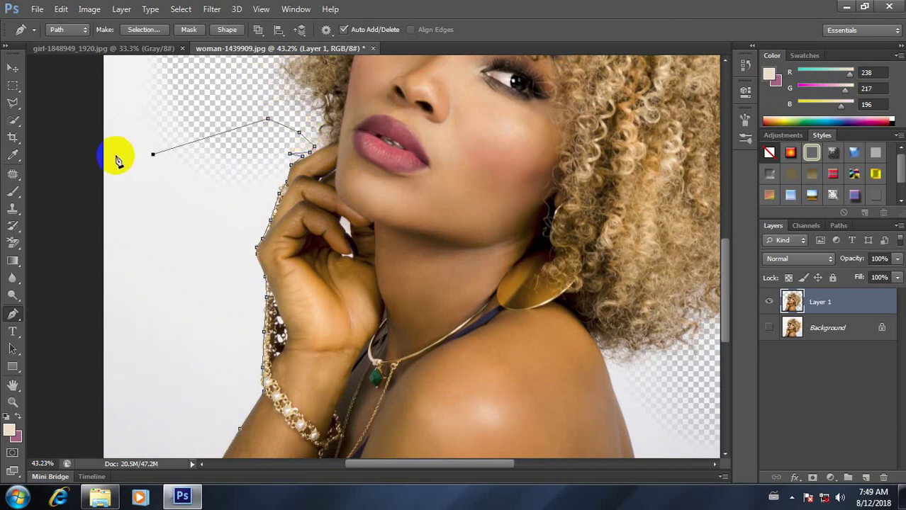
scroll(119, 160, down, 5)
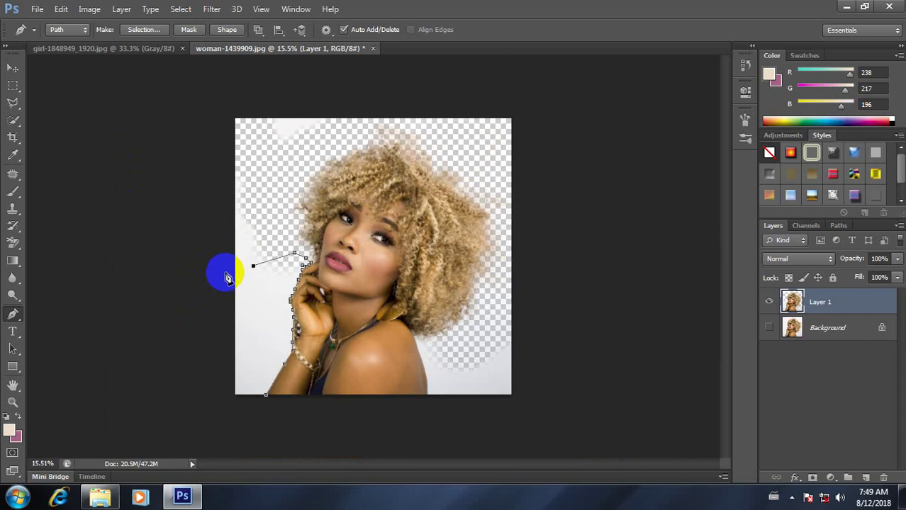
key(ctrl+z)
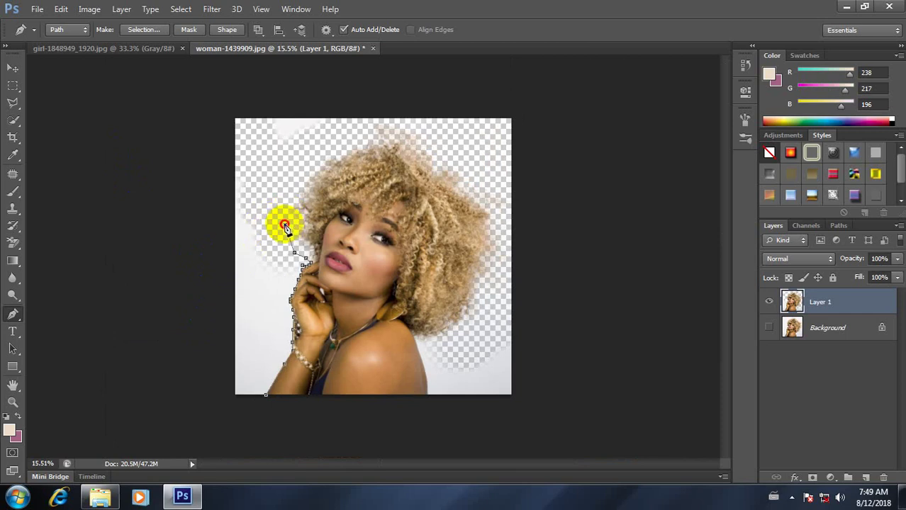
Run the path loosely around the face side and crown of the hair, through the transparent area.
click(289, 167)
click(318, 141)
click(355, 128)
click(385, 119)
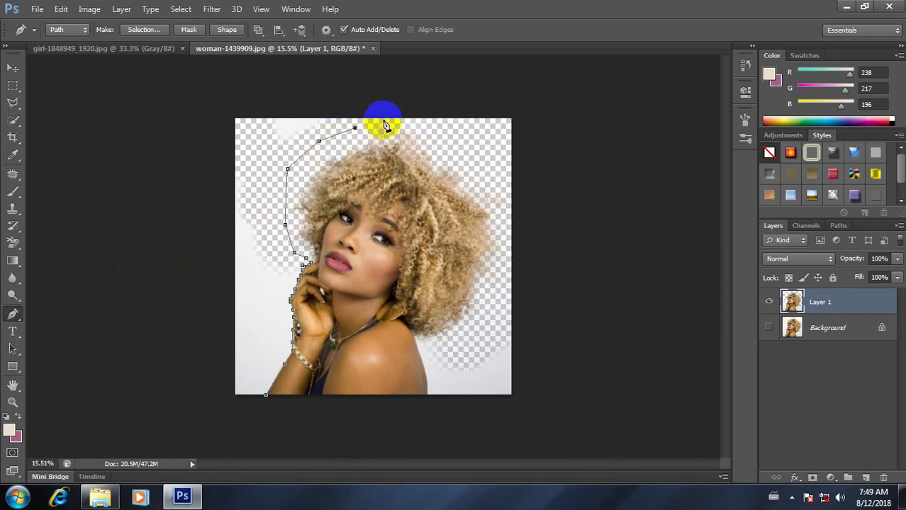
click(431, 138)
click(468, 175)
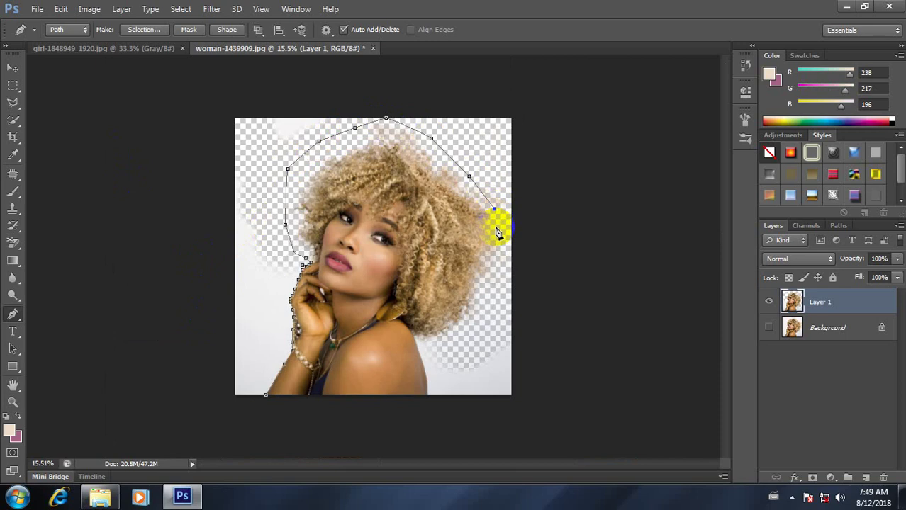
Undo the last anchor point and carry the path farther out around the outer side of the hair.
key(ctrl+z)
click(483, 169)
click(499, 208)
click(501, 257)
click(495, 297)
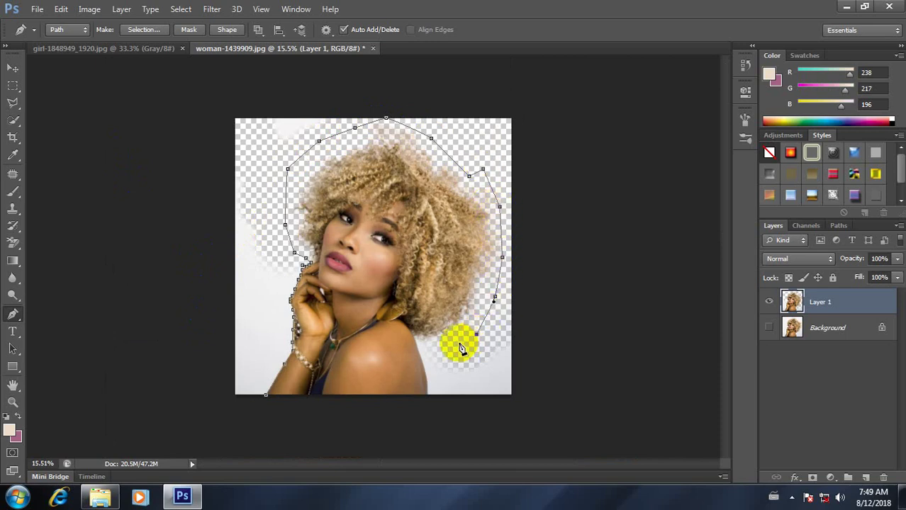
Trace the path beneath the hair and down the shoulder, and close it just below the image's lower edge.
scroll(455, 351, up, 5)
scroll(467, 337, down, 3)
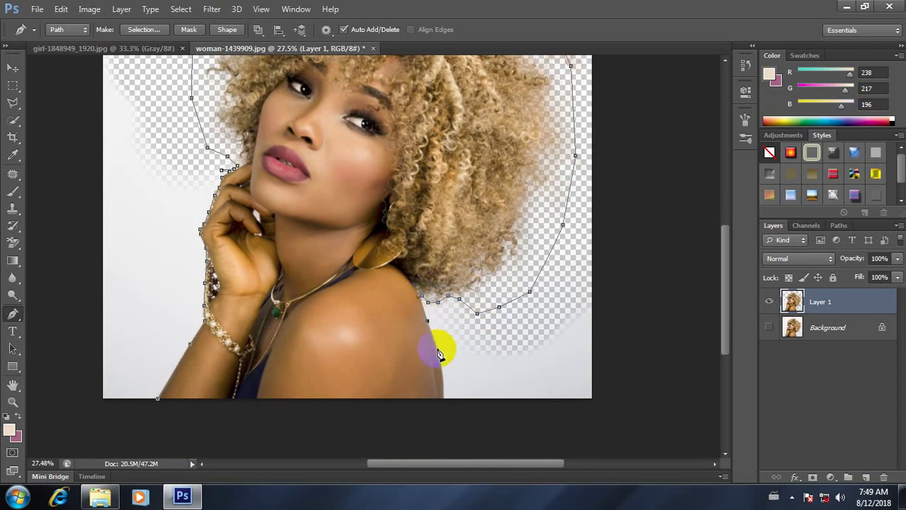
click(442, 402)
click(404, 431)
click(255, 425)
click(163, 418)
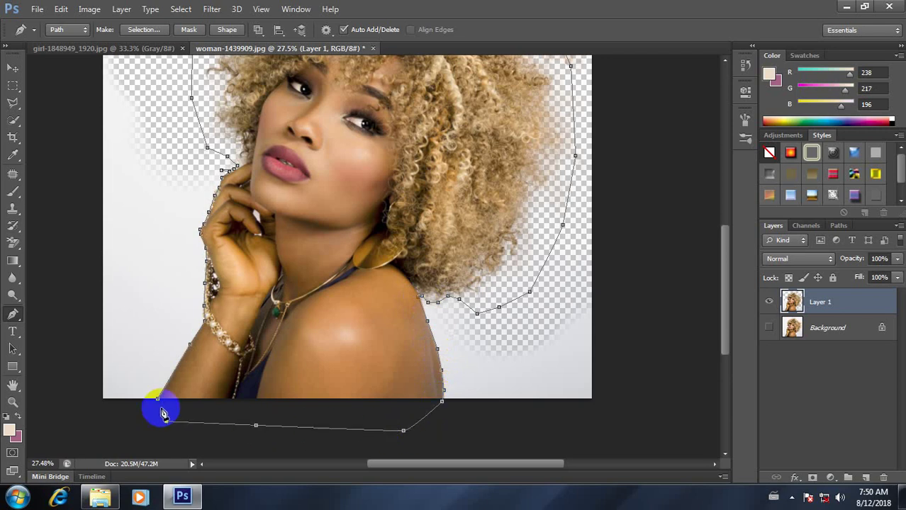
Turn the closed path into a new anti-aliased selection with a 0-pixel feather and copy the selected woman to a new layer.
scroll(334, 252, down, 3)
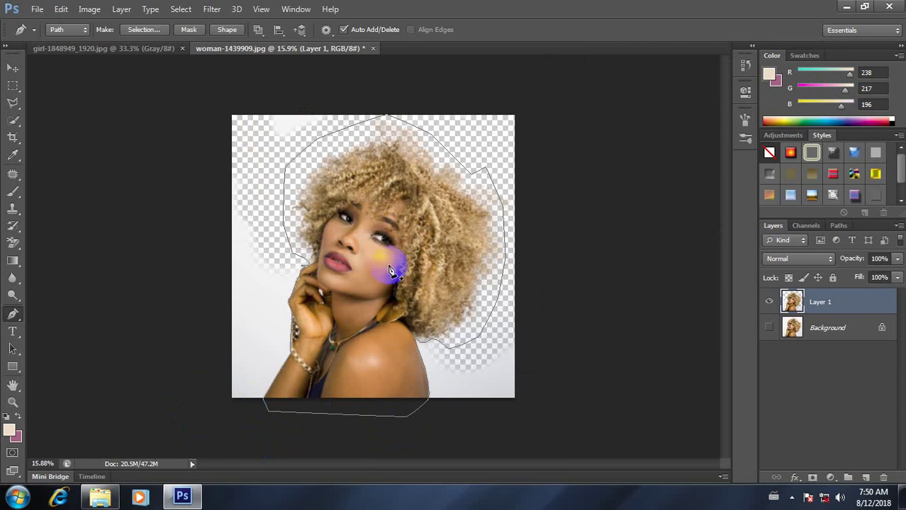
right_click(400, 220)
click(464, 238)
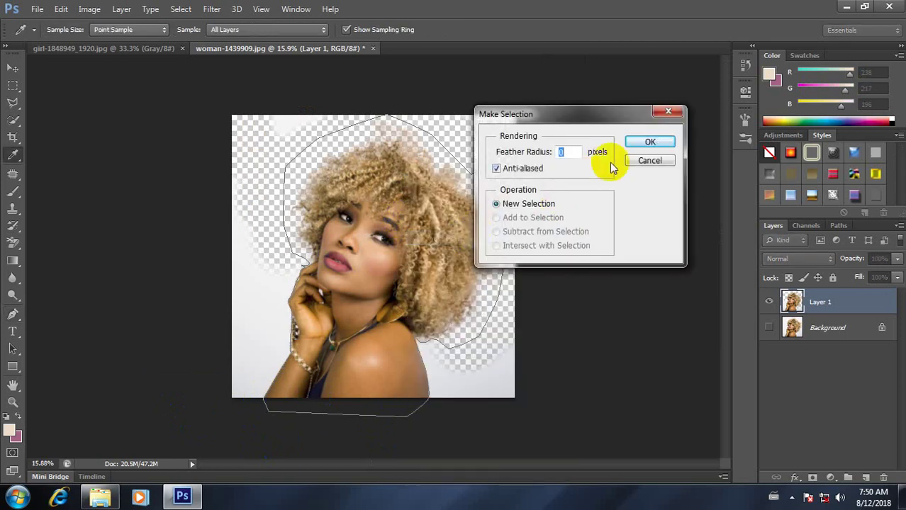
click(659, 144)
scroll(462, 258, down, 2)
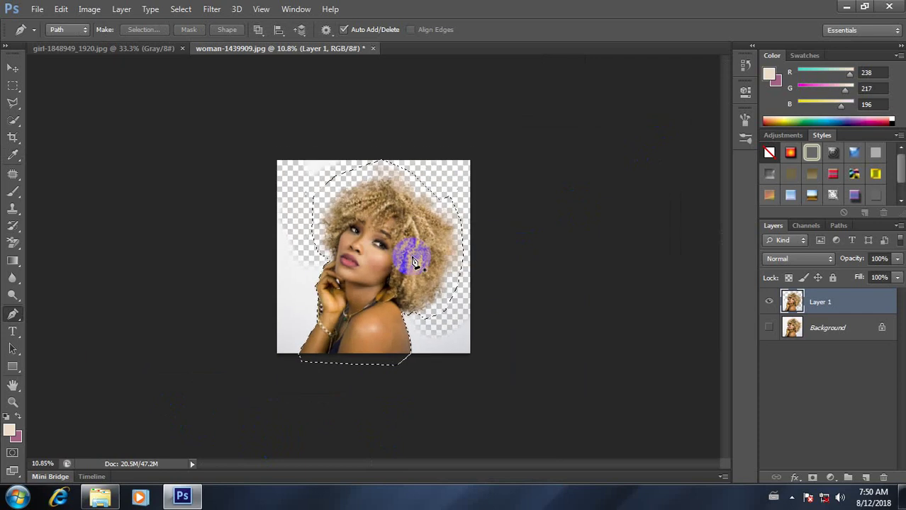
scroll(397, 301, up, 3)
key(ctrl+j)
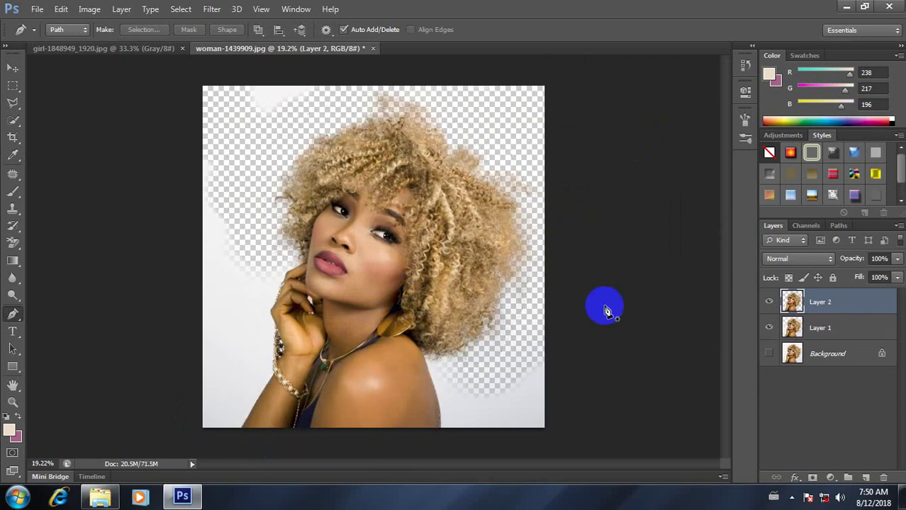
Hide Layer 1 and the Background layer so that only the cut-out layer is displayed.
click(769, 354)
click(770, 331)
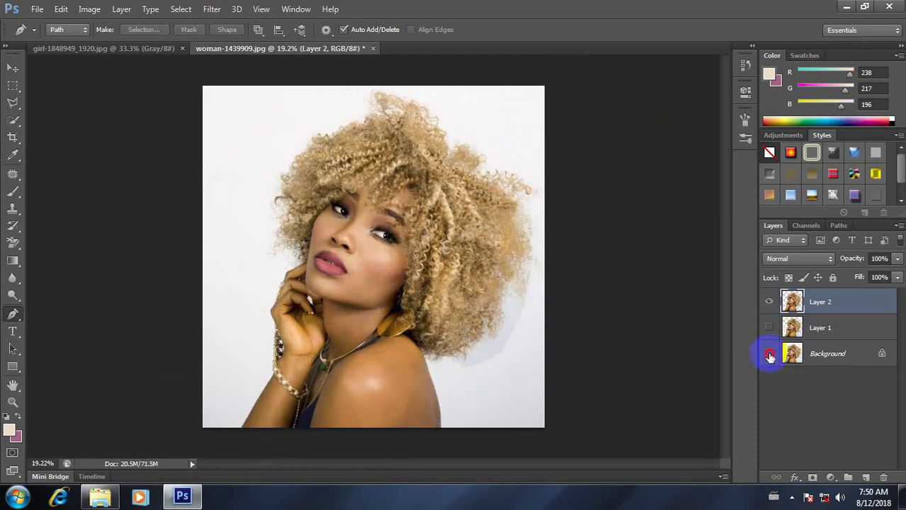
click(768, 353)
Examine the cutout as a whole and up close along the curly hair's outer edge.
scroll(486, 333, down, 2)
scroll(419, 326, up, 3)
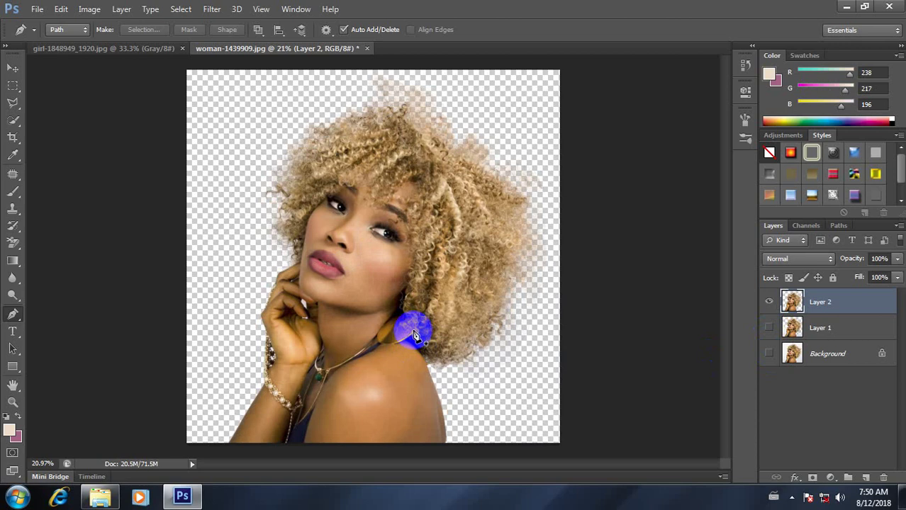
scroll(477, 270, down, 2)
scroll(445, 289, up, 2)
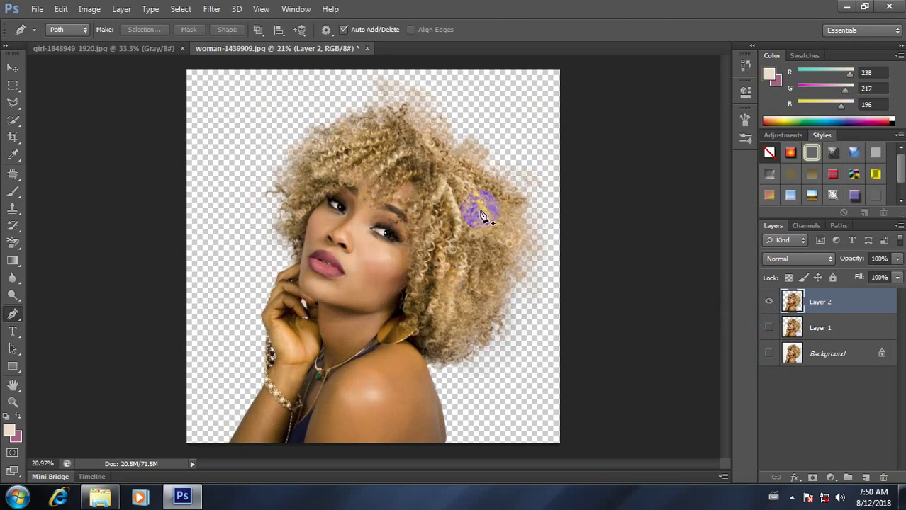
scroll(481, 215, up, 5)
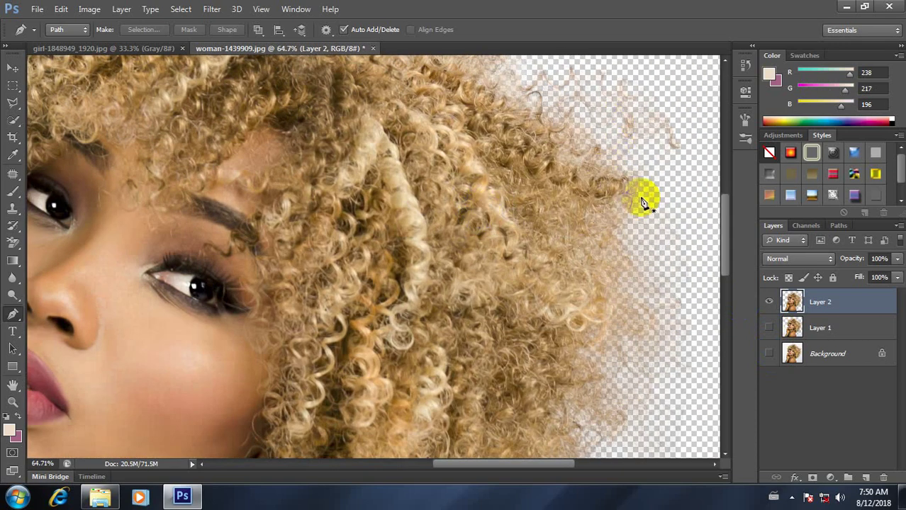
scroll(623, 263, down, 5)
scroll(329, 213, down, 2)
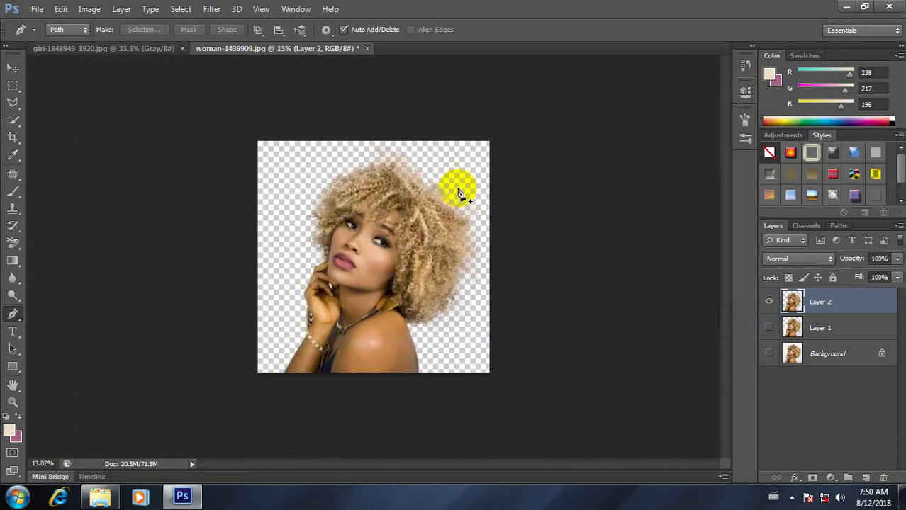
scroll(425, 256, down, 1)
scroll(429, 243, up, 2)
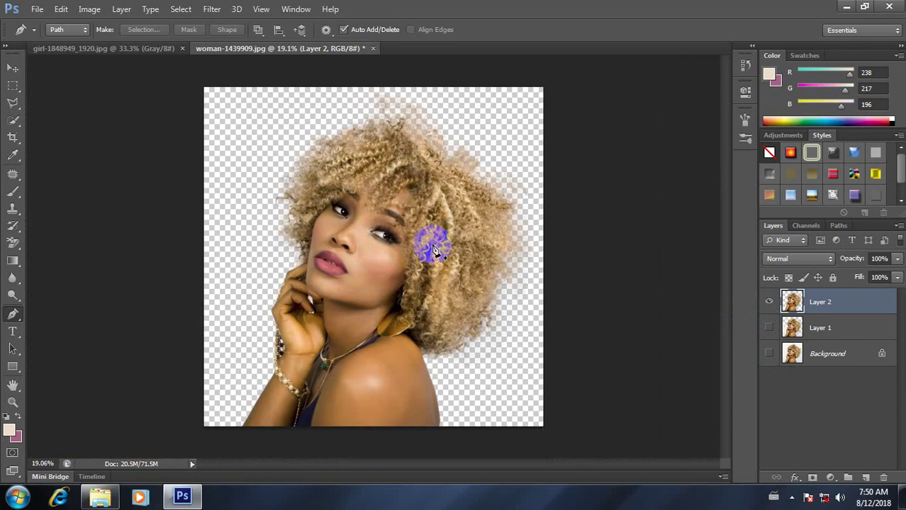
Close woman-1439909.jpg without saving its changes and bring the whole girl-1848949_1920.jpg photo into view.
click(373, 48)
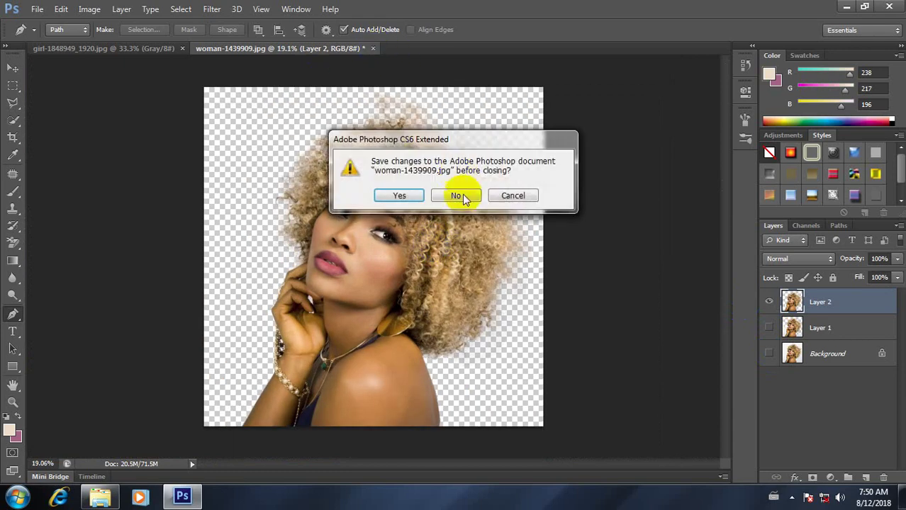
click(458, 197)
scroll(408, 222, up, 1)
scroll(406, 220, up, 1)
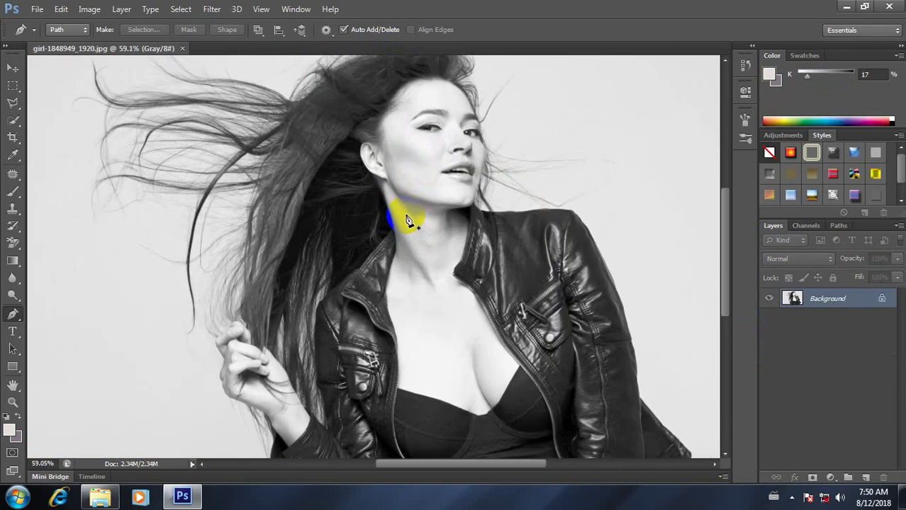
scroll(404, 219, down, 1)
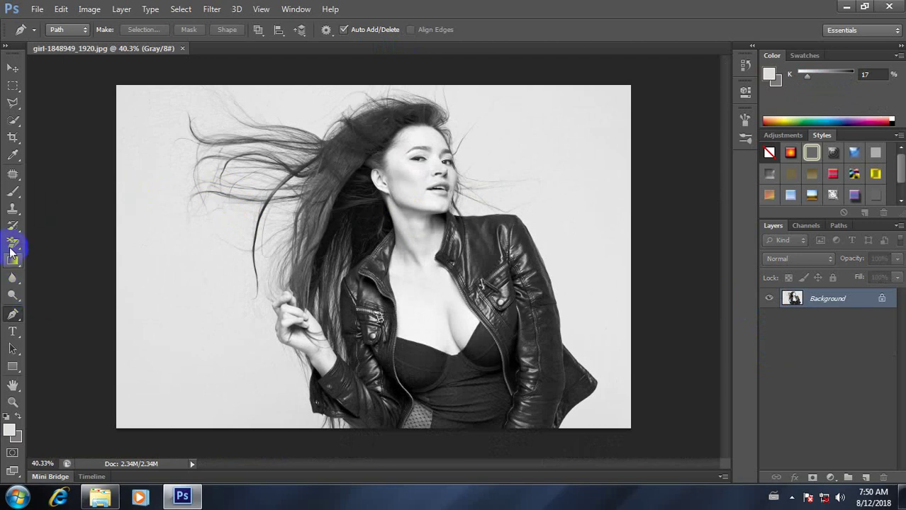
Activate the Background Eraser with one-time color sampling.
click(12, 246)
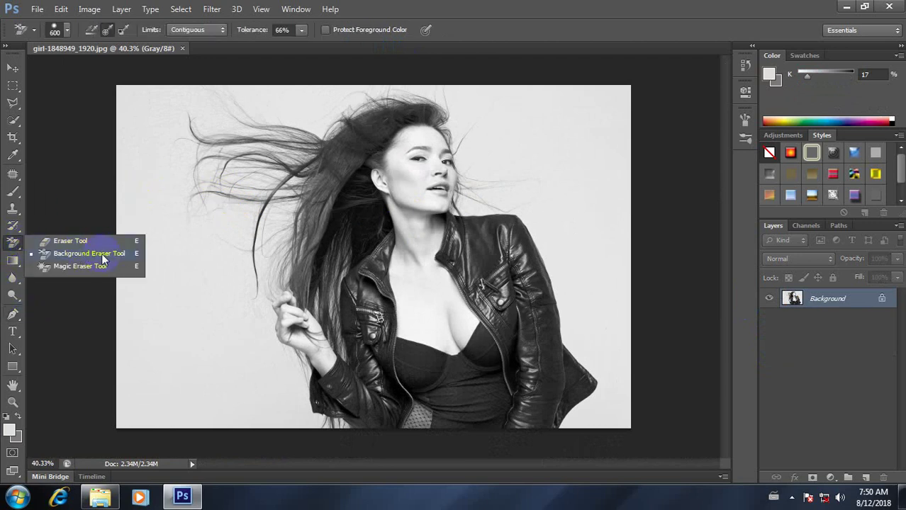
click(87, 254)
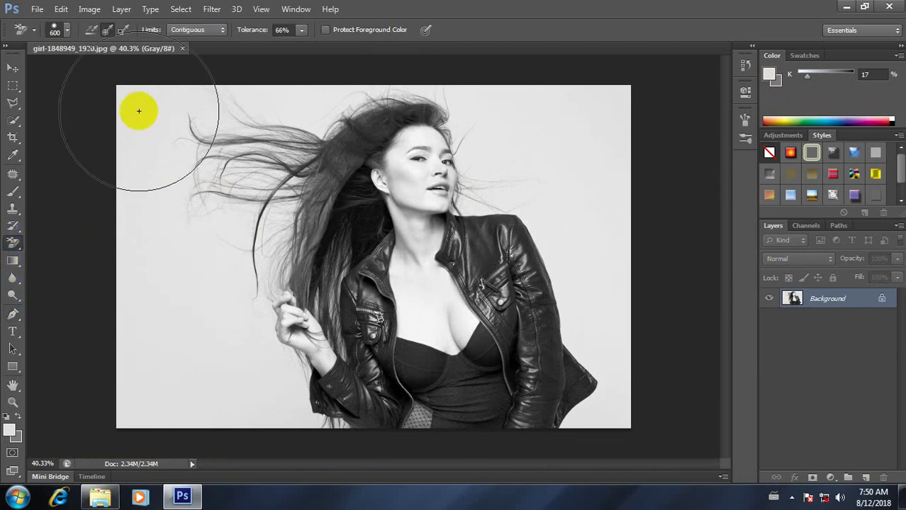
click(106, 30)
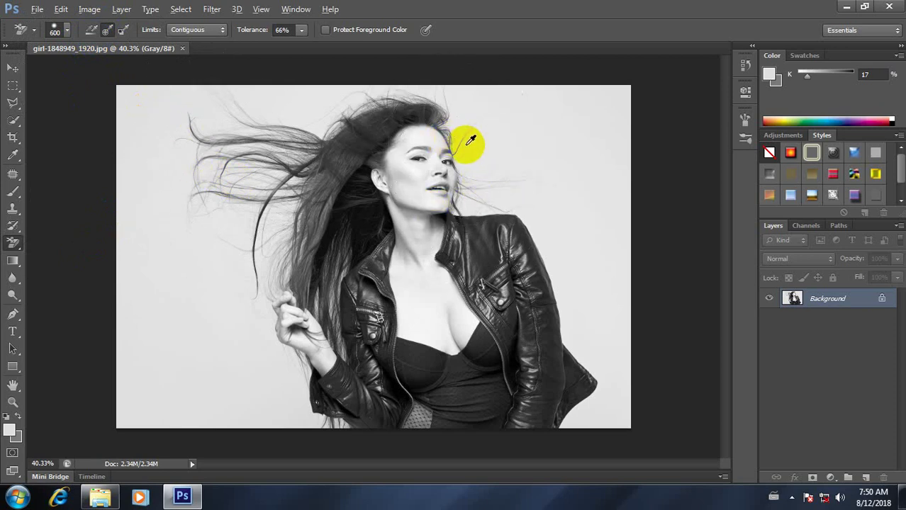
Sample the foreground color from the woman's dark hair and its thin flying strands.
alt+click(364, 133)
alt+click(221, 139)
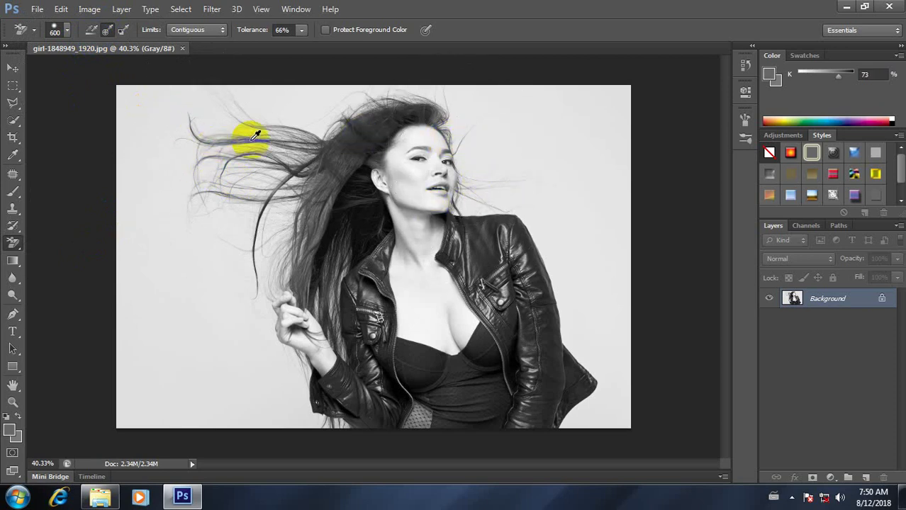
alt+click(216, 135)
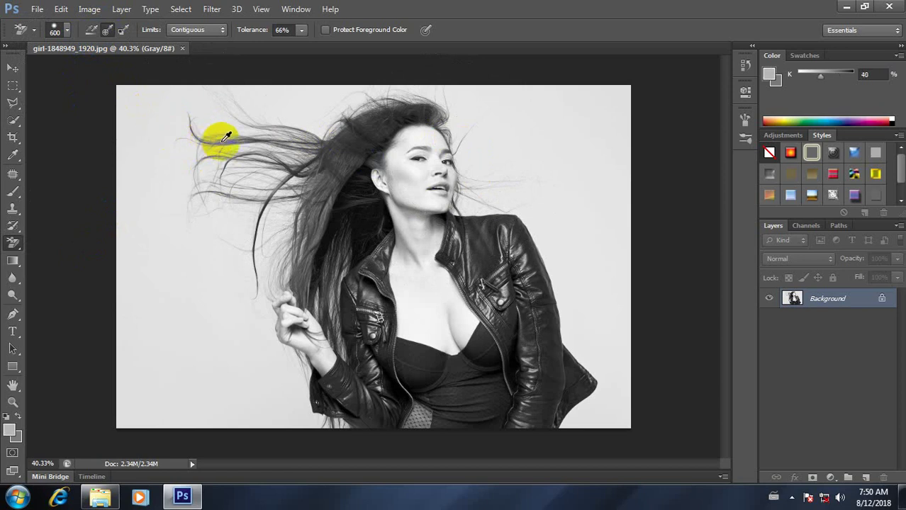
alt+click(226, 135)
alt+click(232, 137)
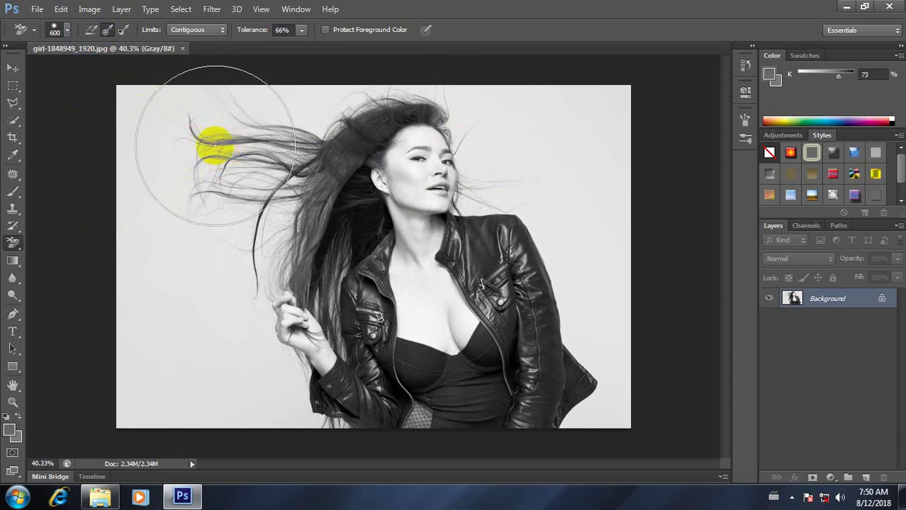
Convert the locked background into a regular layer with an eraser stroke begun outside the photo's edge, and duplicate that layer.
click(95, 146)
mouse_move(95, 146)
mouse_down()
mouse_move(97, 221)
mouse_move(125, 204)
mouse_up()
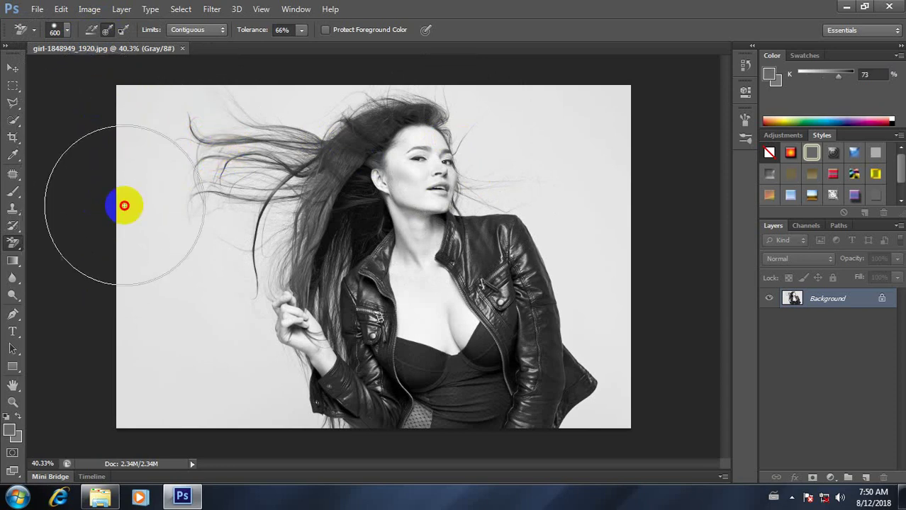
click(802, 343)
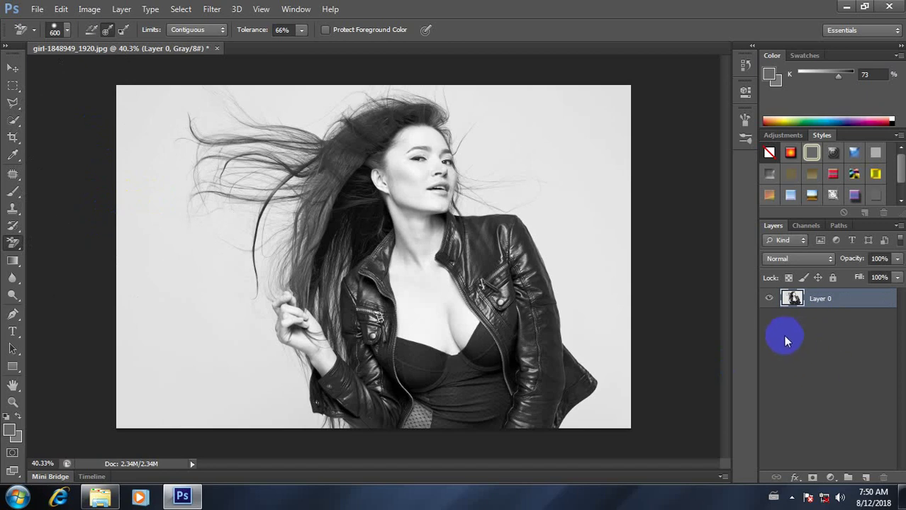
key(ctrl+j)
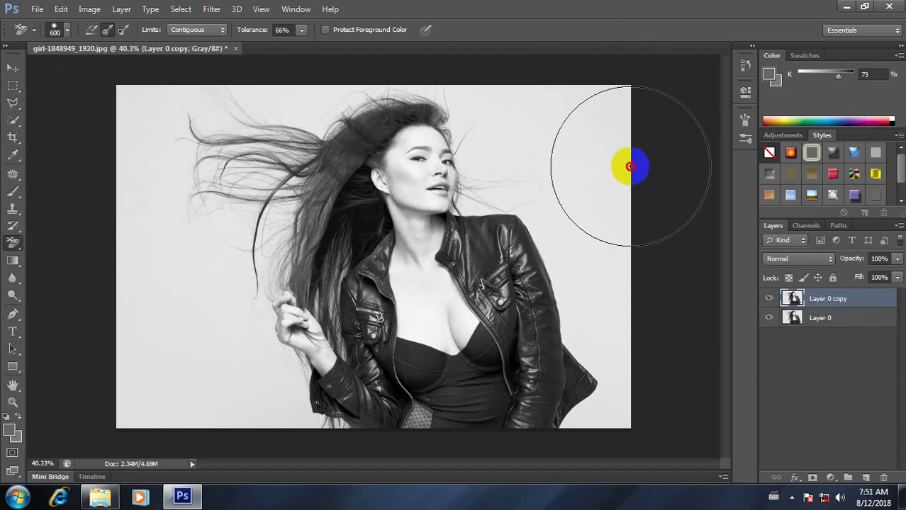
Erase the gray backdrop in the photo's upper-right corner on the duplicate layer, and hide the original Layer 0.
drag(630, 166, 580, 124)
click(596, 146)
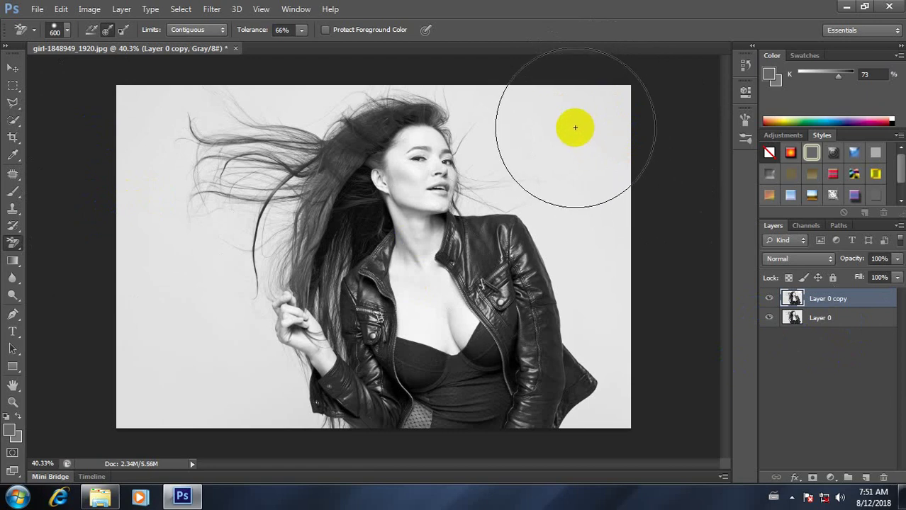
click(787, 344)
click(769, 318)
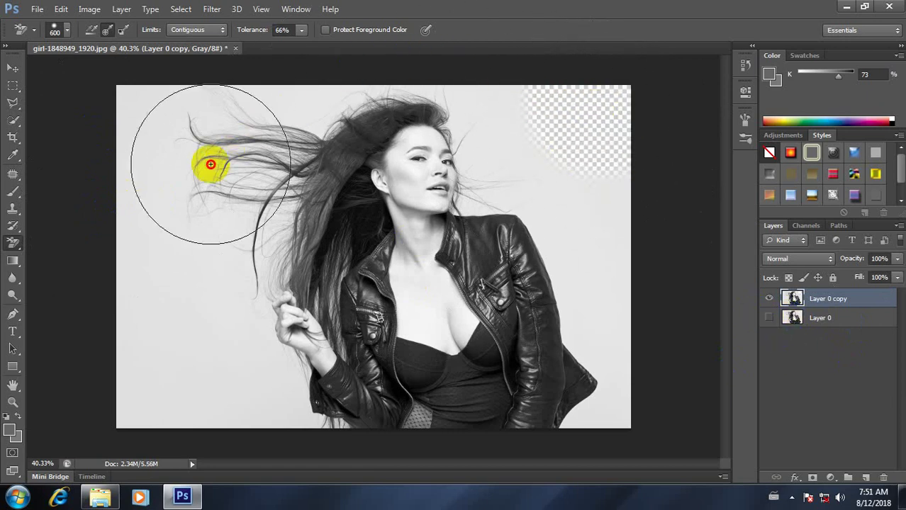
Reduce the eraser brush size to 250 and erase the gray backdrop around the flying strands, the crown and the far shoulder.
mouse_move(232, 137)
mouse_down()
mouse_move(188, 185)
mouse_move(202, 152)
mouse_move(320, 89)
mouse_move(259, 165)
mouse_up()
key(ctrl+z)
key(bracketleft)
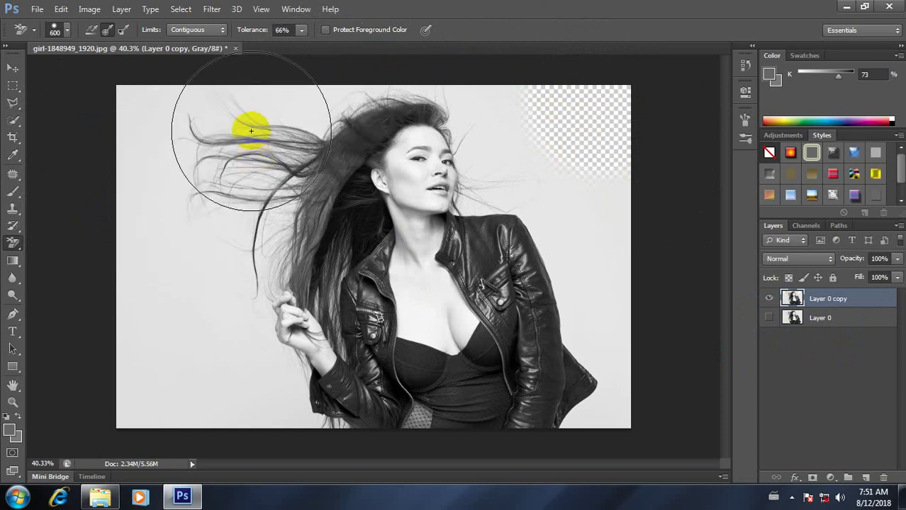
key(bracketleft)
key(bracketleft)
key(bracketleft)
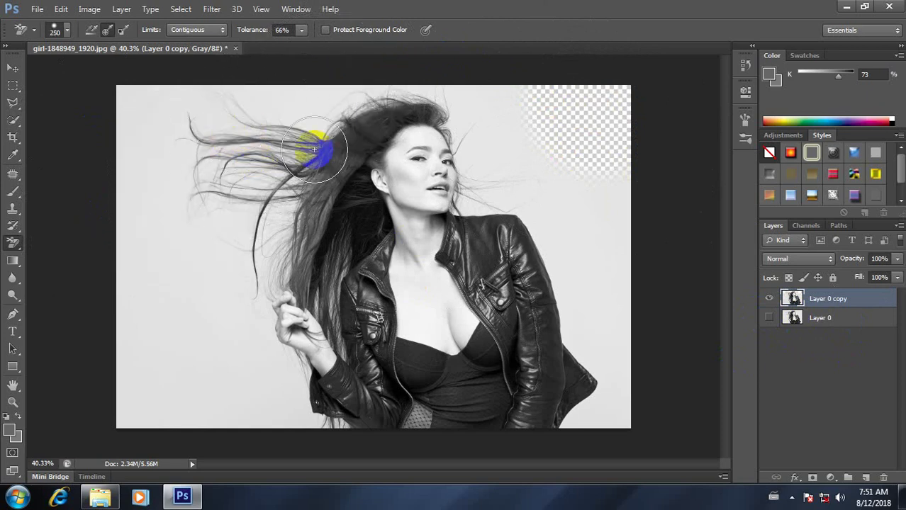
mouse_move(234, 161)
mouse_down()
mouse_move(187, 114)
mouse_move(136, 104)
mouse_move(158, 138)
mouse_move(226, 140)
mouse_move(239, 129)
mouse_move(184, 110)
mouse_move(267, 120)
mouse_move(346, 94)
mouse_move(317, 114)
mouse_move(370, 91)
mouse_move(445, 85)
mouse_move(479, 110)
mouse_move(498, 170)
mouse_move(531, 181)
mouse_move(509, 180)
mouse_move(488, 207)
mouse_move(564, 251)
mouse_move(562, 244)
mouse_move(574, 274)
mouse_move(538, 216)
mouse_move(494, 187)
mouse_move(499, 108)
mouse_move(483, 102)
mouse_move(493, 151)
mouse_move(463, 91)
mouse_up()
mouse_move(395, 69)
mouse_down()
mouse_move(269, 170)
mouse_move(181, 186)
mouse_move(237, 151)
mouse_move(218, 185)
mouse_move(267, 180)
mouse_move(264, 234)
mouse_move(216, 242)
mouse_move(246, 241)
mouse_move(242, 281)
mouse_move(267, 265)
mouse_move(235, 258)
mouse_move(268, 257)
mouse_move(277, 221)
mouse_move(308, 264)
mouse_up()
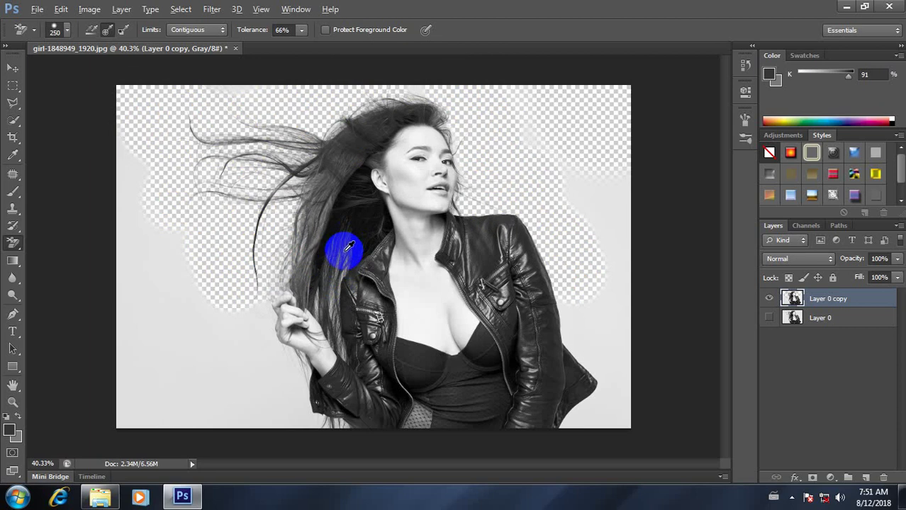
Try erasing the backdrop along the long hanging hair with newly sampled hair colors, and undo both strokes.
alt+click(313, 284)
mouse_move(318, 249)
mouse_down()
mouse_move(331, 279)
mouse_move(331, 270)
mouse_move(353, 267)
mouse_move(342, 284)
mouse_move(234, 251)
mouse_move(264, 206)
mouse_up()
key(ctrl+z)
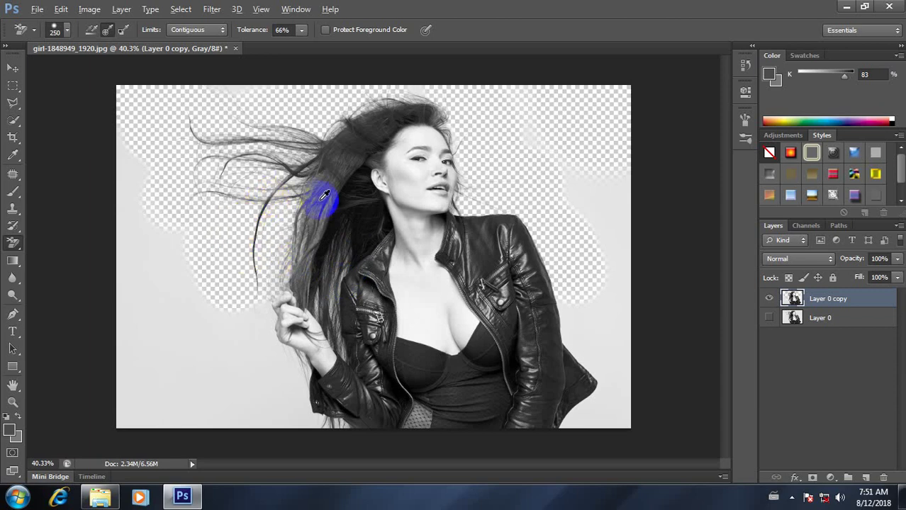
alt+click(329, 192)
mouse_move(312, 221)
mouse_down()
mouse_move(277, 242)
mouse_move(311, 248)
mouse_move(320, 260)
mouse_up()
key(ctrl+z)
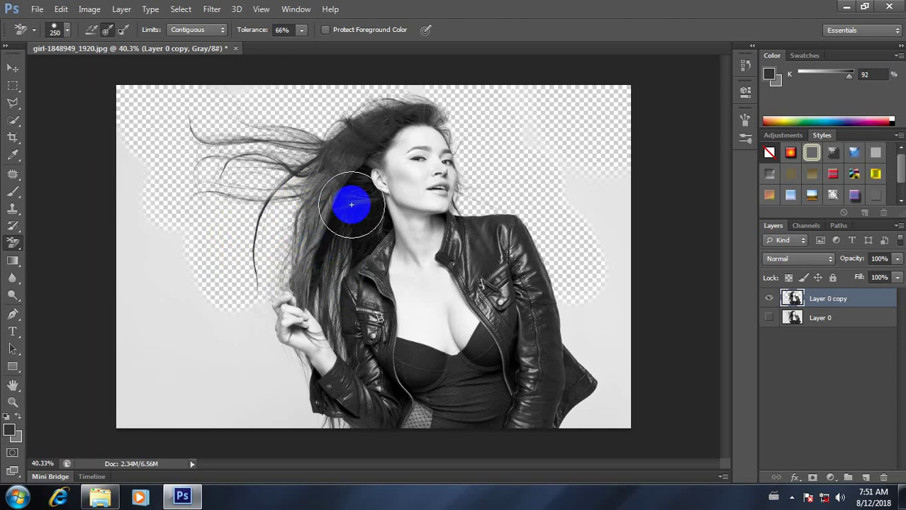
Erase along the backdrop just above the crown and check the cutout around the flying hair.
mouse_move(366, 93)
mouse_down()
mouse_move(303, 111)
mouse_move(382, 85)
mouse_up()
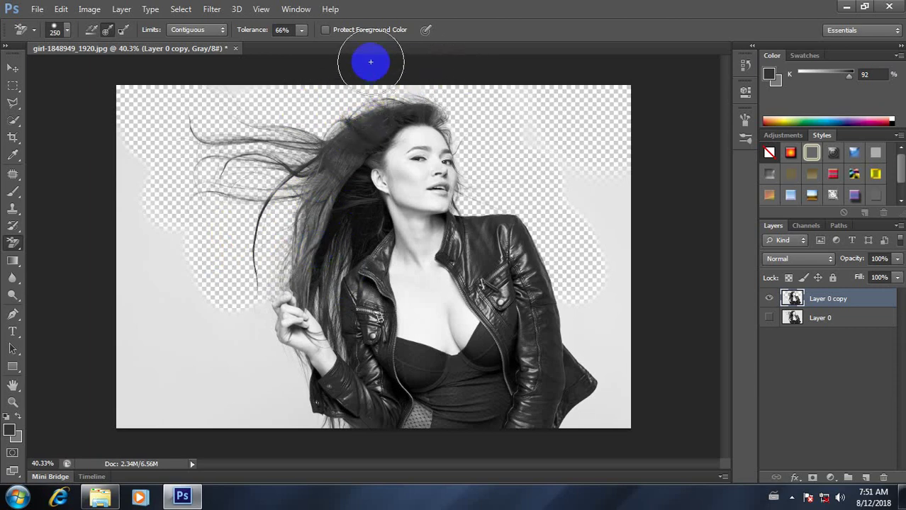
scroll(394, 200, down, 3)
scroll(391, 201, up, 3)
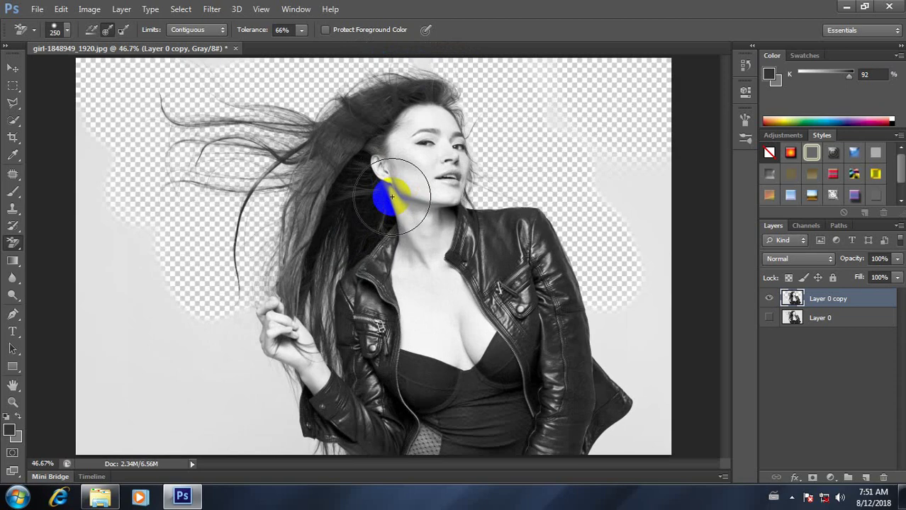
scroll(289, 222, down, 2)
scroll(289, 222, up, 1)
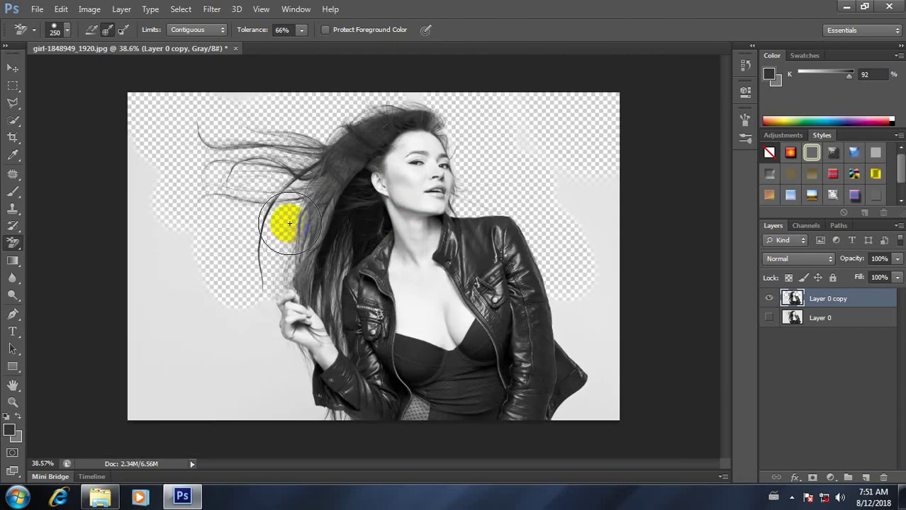
scroll(277, 283, up, 1)
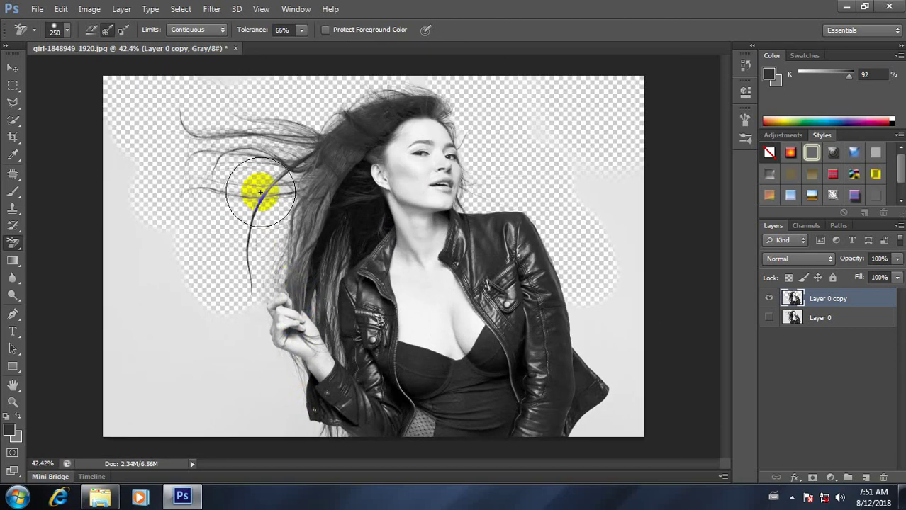
click(293, 167)
click(348, 229)
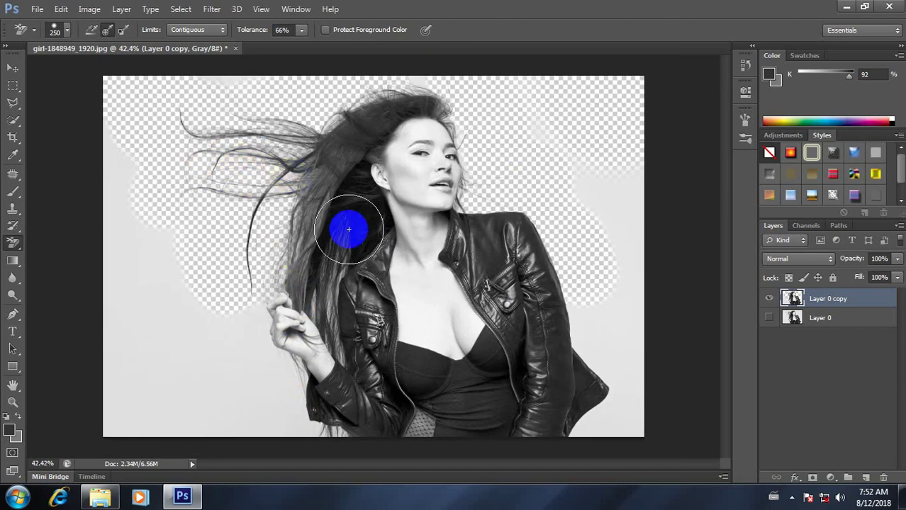
click(245, 73)
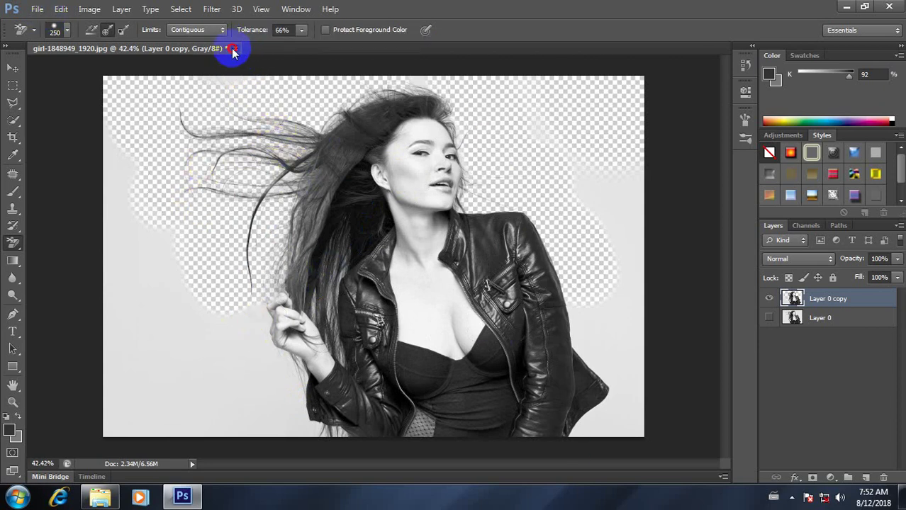
Close the black-and-white photo and open the curly-haired portrait hair-2537564.
click(233, 50)
click(456, 195)
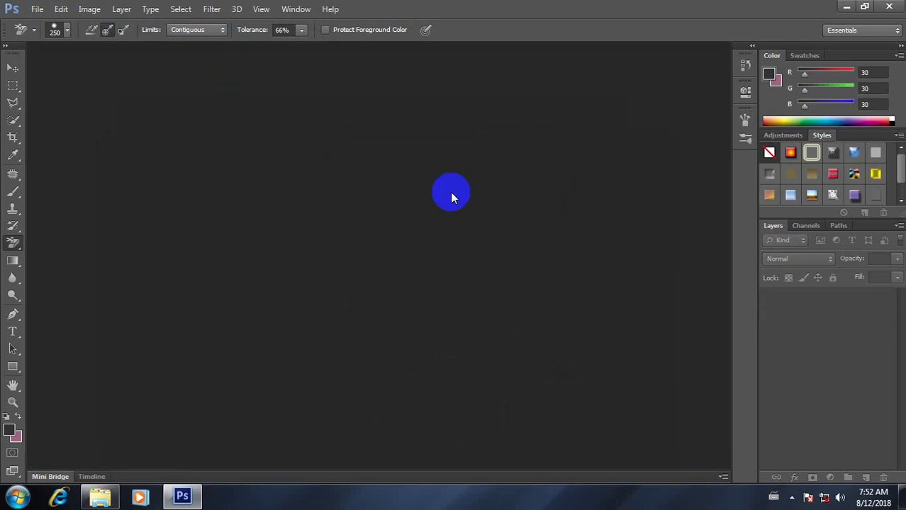
click(37, 9)
click(49, 34)
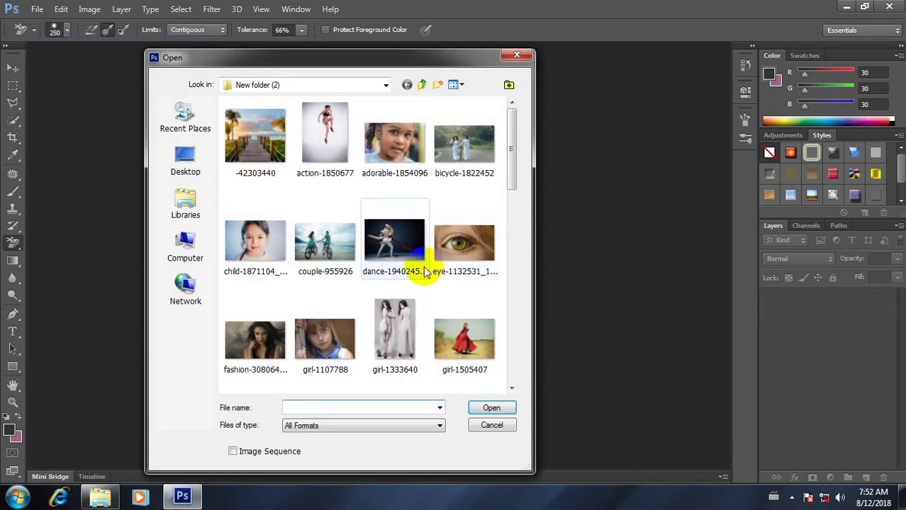
click(424, 271)
scroll(420, 271, down, 1)
scroll(417, 271, down, 6)
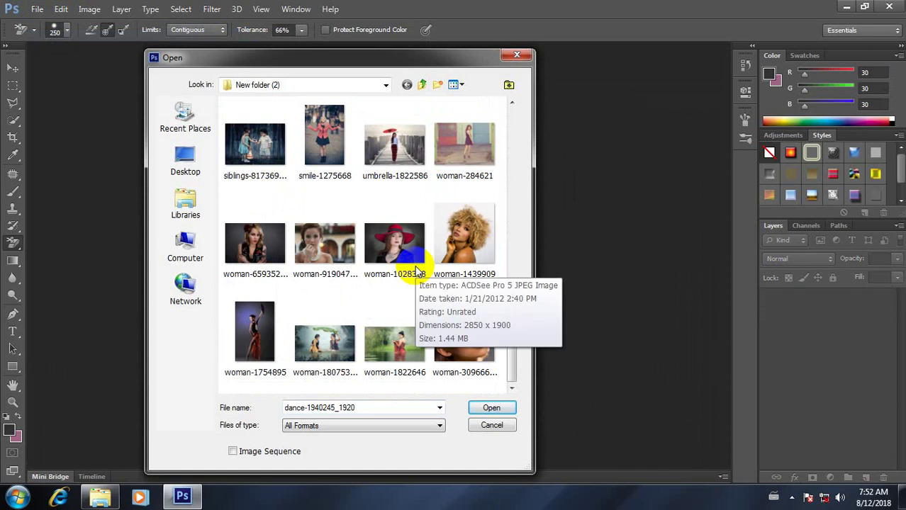
drag(522, 338, 533, 227)
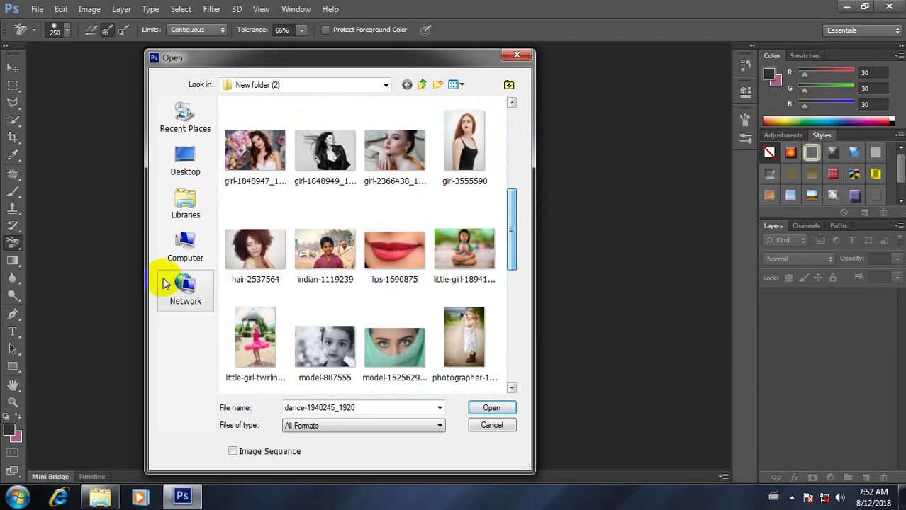
click(255, 257)
click(500, 409)
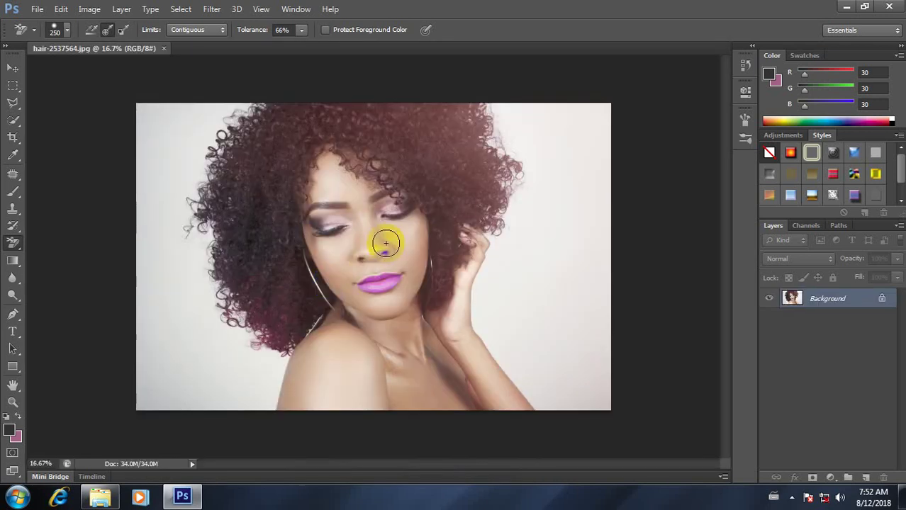
Duplicate the Background layer and hide the original so only the copy is shown.
scroll(387, 243, up, 3)
scroll(389, 242, down, 2)
key(ctrl+j)
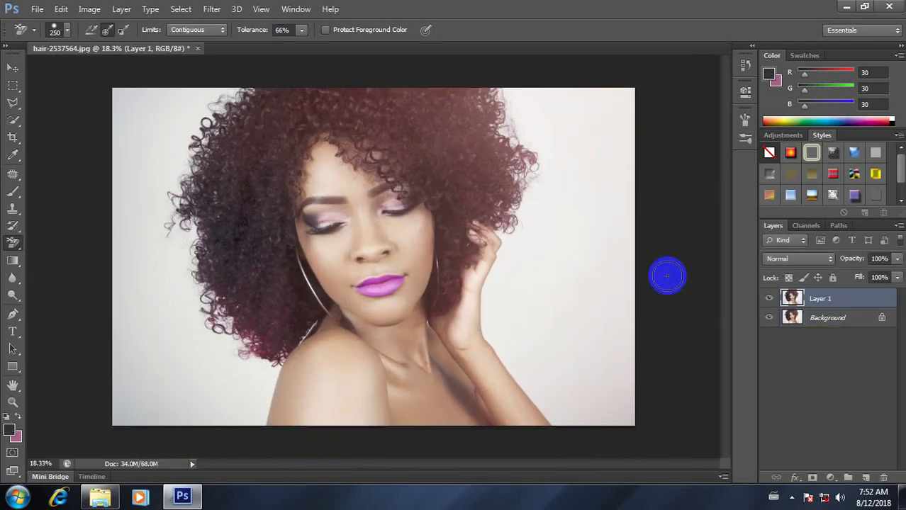
drag(396, 206, 380, 207)
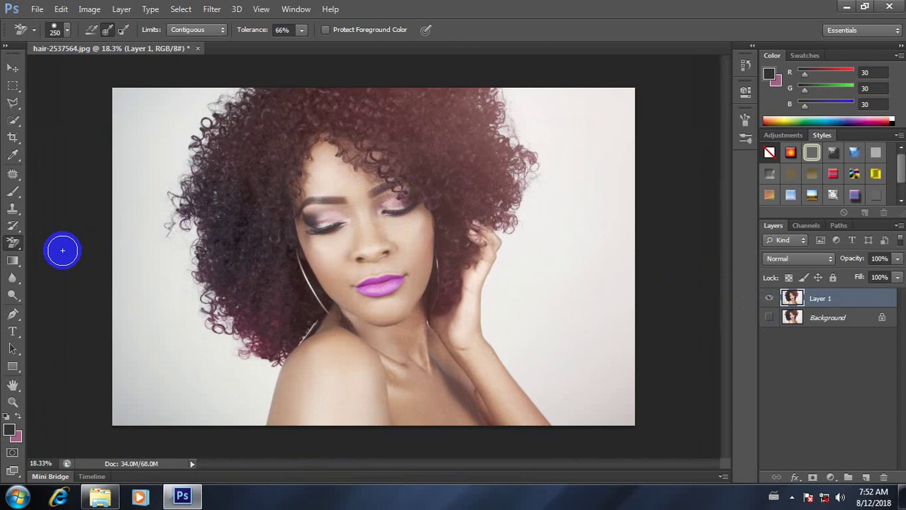
Sample a dark hair color, enlarge the Background Eraser brush to 500, and erase the backdrop along the photo's upper-left curls.
right_click(12, 243)
click(78, 254)
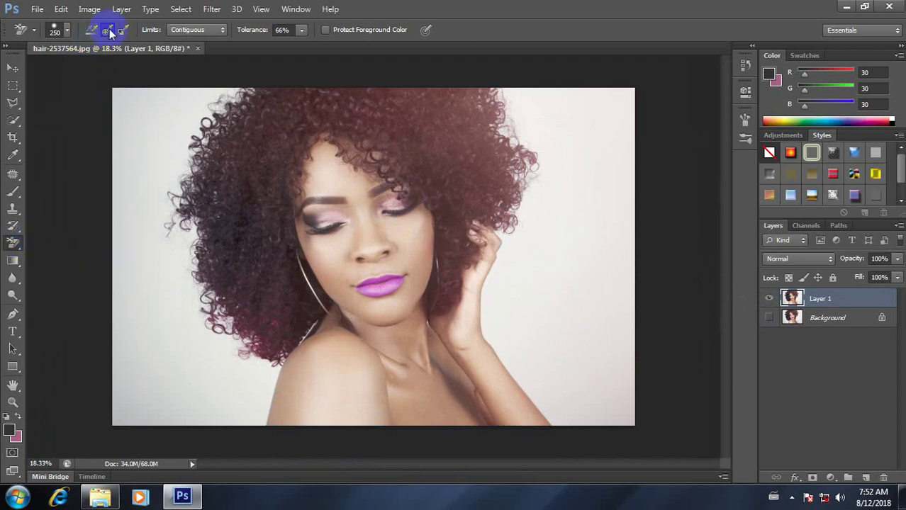
click(63, 32)
click(117, 69)
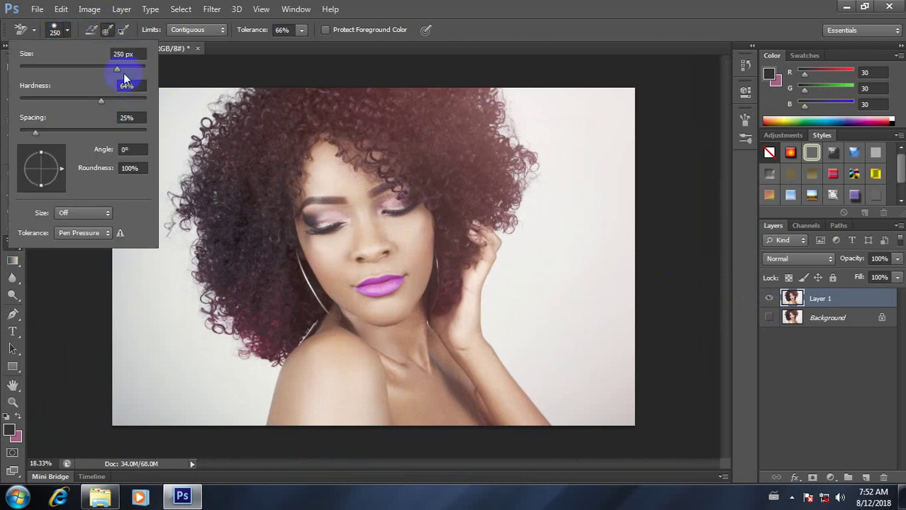
click(202, 95)
mouse_move(201, 95)
mouse_down()
mouse_move(309, 198)
mouse_move(213, 183)
mouse_move(200, 170)
mouse_move(234, 161)
mouse_move(166, 202)
mouse_move(197, 188)
mouse_move(199, 169)
mouse_up()
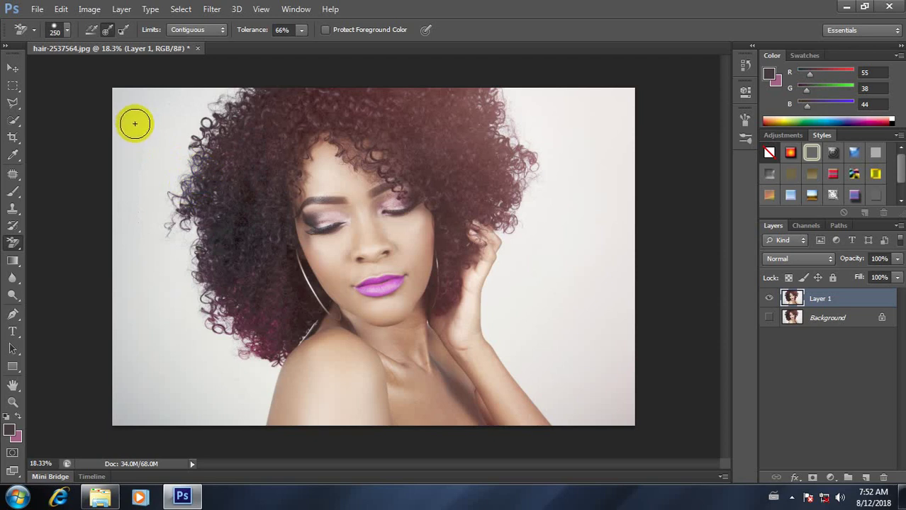
key(bracketright)
mouse_move(127, 105)
mouse_down()
mouse_move(131, 142)
mouse_move(185, 130)
mouse_move(242, 92)
mouse_move(172, 185)
mouse_move(178, 208)
mouse_move(121, 156)
mouse_move(181, 275)
mouse_move(156, 265)
mouse_move(206, 253)
mouse_move(178, 241)
mouse_move(197, 292)
mouse_up()
Sample a color from the lower-left curls and erase the backdrop beneath them, toward the near shoulder.
key(alt)
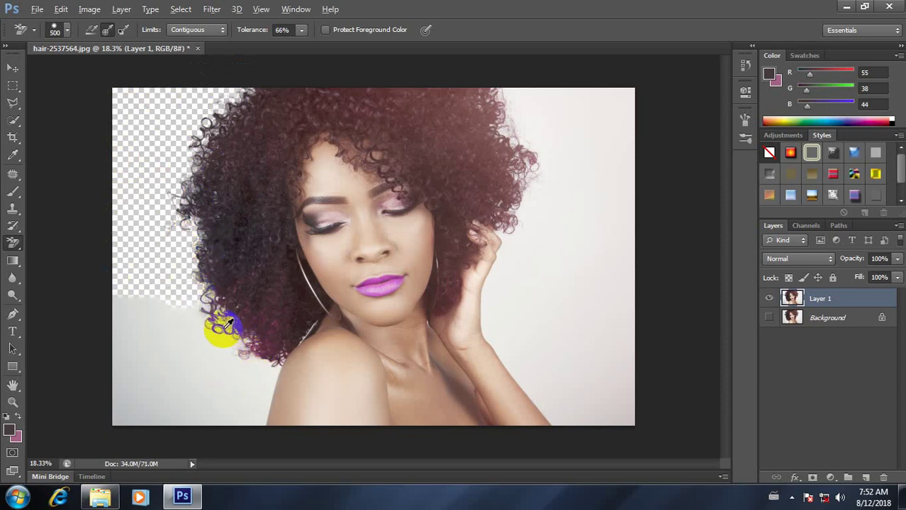
alt+click(237, 330)
mouse_move(178, 280)
mouse_down()
mouse_move(196, 313)
mouse_move(201, 354)
mouse_move(214, 322)
mouse_move(214, 342)
mouse_move(175, 325)
mouse_move(184, 310)
mouse_move(214, 308)
mouse_move(224, 359)
mouse_move(230, 334)
mouse_move(237, 358)
mouse_move(245, 351)
mouse_move(243, 373)
mouse_move(274, 315)
mouse_move(270, 327)
mouse_move(227, 298)
mouse_move(205, 302)
mouse_move(217, 273)
mouse_move(198, 282)
mouse_move(188, 229)
mouse_up()
Sample a color from the outer curls and erase the backdrop along the photo's right side, beside the hair.
scroll(273, 255, down, 5)
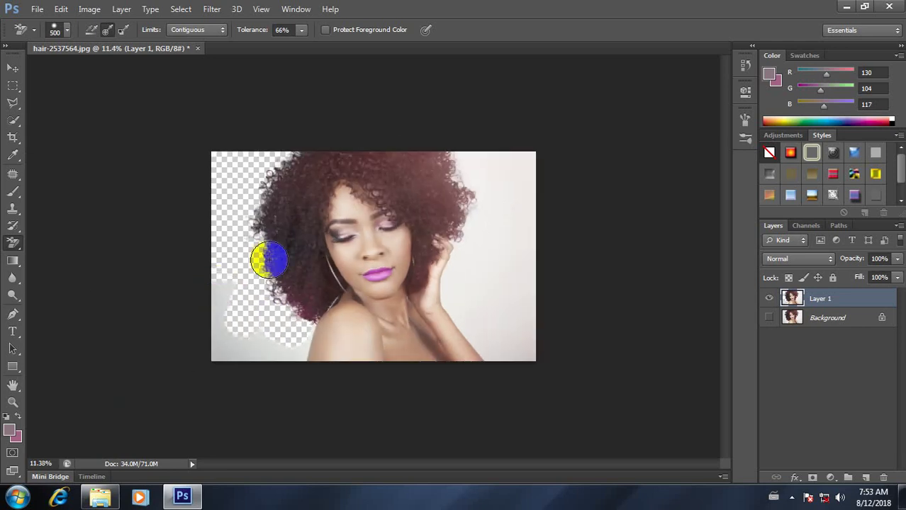
scroll(288, 252, up, 7)
scroll(457, 189, down, 4)
key(space)
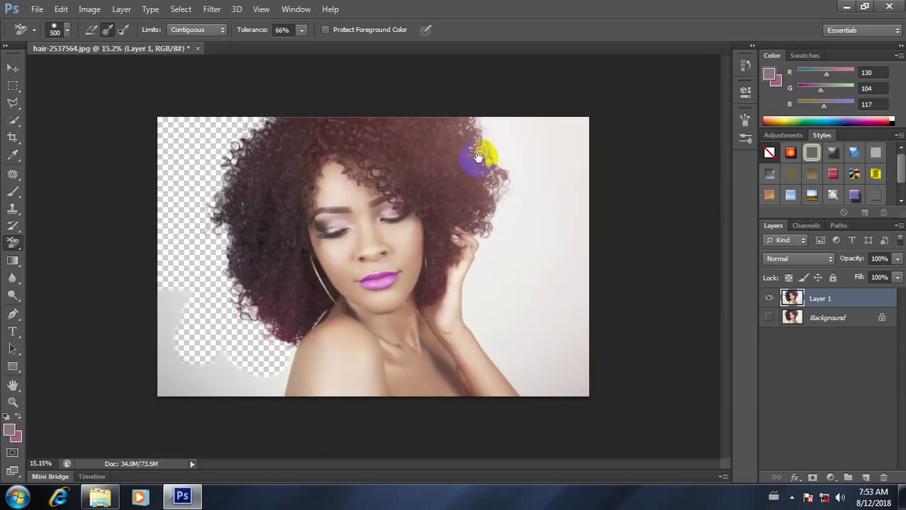
scroll(469, 145, up, 4)
key(space)
mouse_move(511, 142)
mouse_down()
mouse_move(448, 200)
mouse_move(398, 190)
mouse_move(412, 167)
mouse_move(428, 174)
mouse_up()
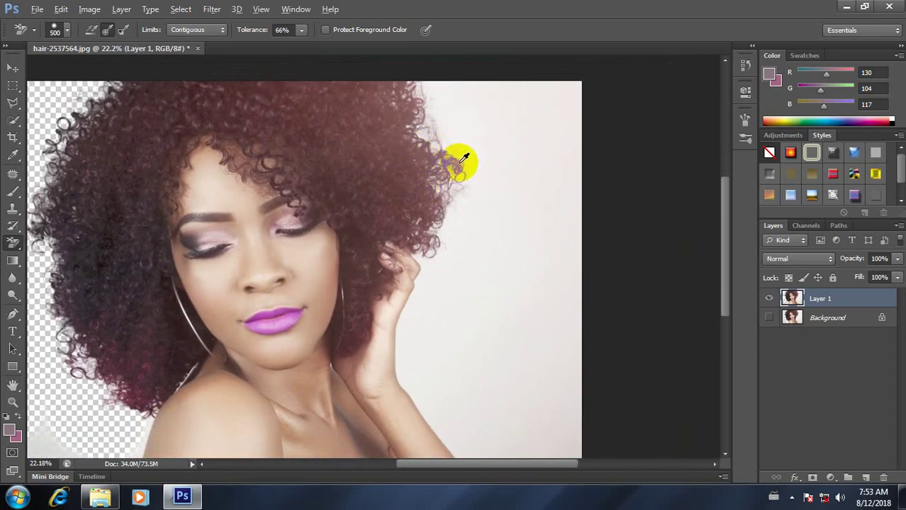
mouse_move(468, 152)
mouse_down()
mouse_move(573, 87)
mouse_move(434, 105)
mouse_move(465, 174)
mouse_move(468, 248)
mouse_move(441, 226)
mouse_move(443, 147)
mouse_move(456, 174)
mouse_move(417, 91)
mouse_move(547, 96)
mouse_move(570, 224)
mouse_move(560, 202)
mouse_up()
mouse_move(561, 245)
mouse_down()
mouse_move(521, 148)
mouse_move(517, 283)
mouse_move(534, 181)
mouse_move(524, 144)
mouse_move(530, 245)
mouse_move(521, 162)
mouse_move(512, 238)
mouse_move(496, 187)
mouse_move(535, 327)
mouse_move(567, 276)
mouse_move(533, 331)
mouse_move(484, 315)
mouse_move(473, 301)
mouse_move(469, 336)
mouse_move(364, 276)
mouse_up()
Sample the skin color at the raised hand, undo the first stroke, then resample and erase the backdrop beside the hand and arm.
scroll(477, 309, down, 2)
scroll(482, 317, up, 4)
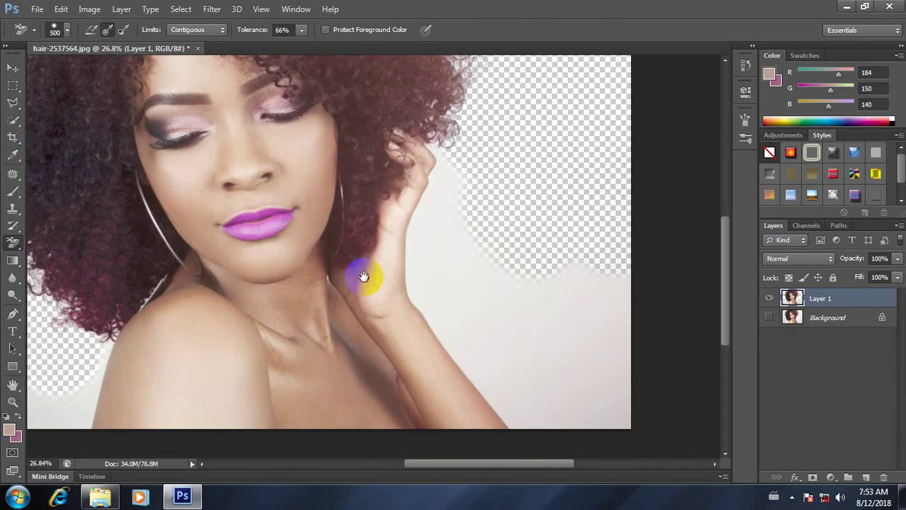
mouse_move(475, 186)
mouse_down()
mouse_move(491, 168)
mouse_move(482, 211)
mouse_move(448, 190)
mouse_up()
alt+click(430, 185)
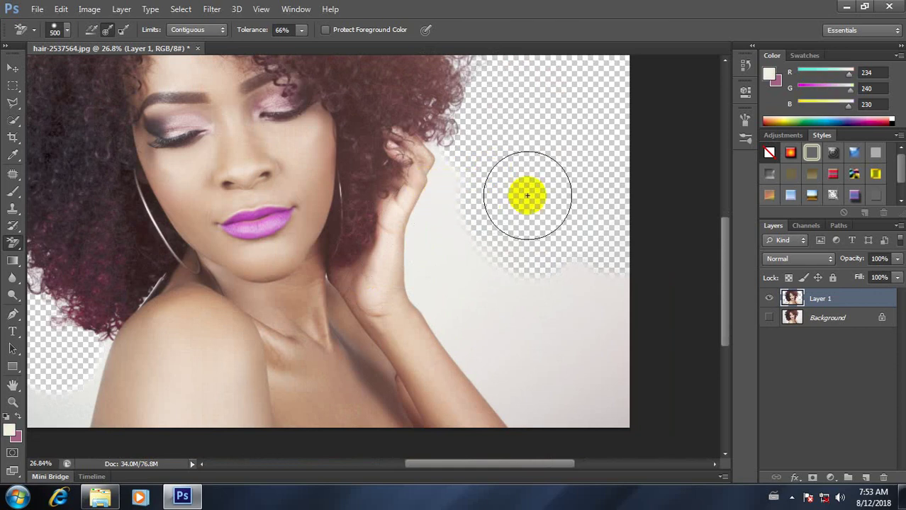
alt+click(430, 180)
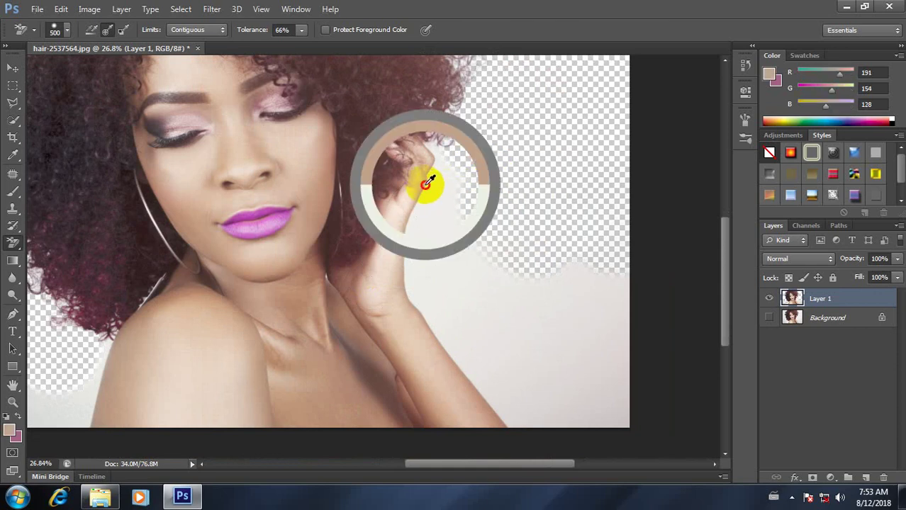
mouse_move(461, 202)
mouse_down()
mouse_move(560, 267)
mouse_move(461, 233)
mouse_move(470, 179)
mouse_up()
key(ctrl+z)
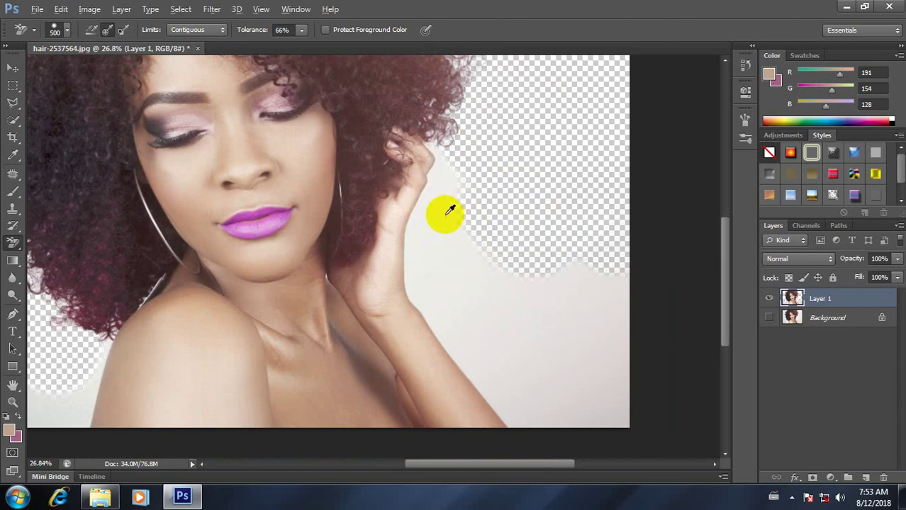
alt+click(430, 185)
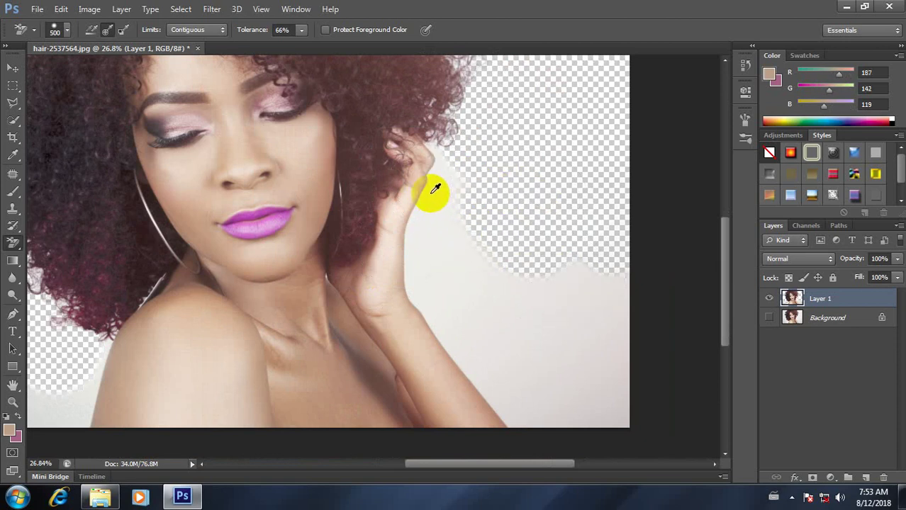
mouse_move(538, 268)
mouse_down()
mouse_move(497, 260)
mouse_move(472, 240)
mouse_move(465, 204)
mouse_move(483, 146)
mouse_move(497, 191)
mouse_move(480, 298)
mouse_move(505, 308)
mouse_up()
Examine the cutout edges of the curls on both sides of the face for quality and leftover backdrop.
scroll(410, 241, down, 3)
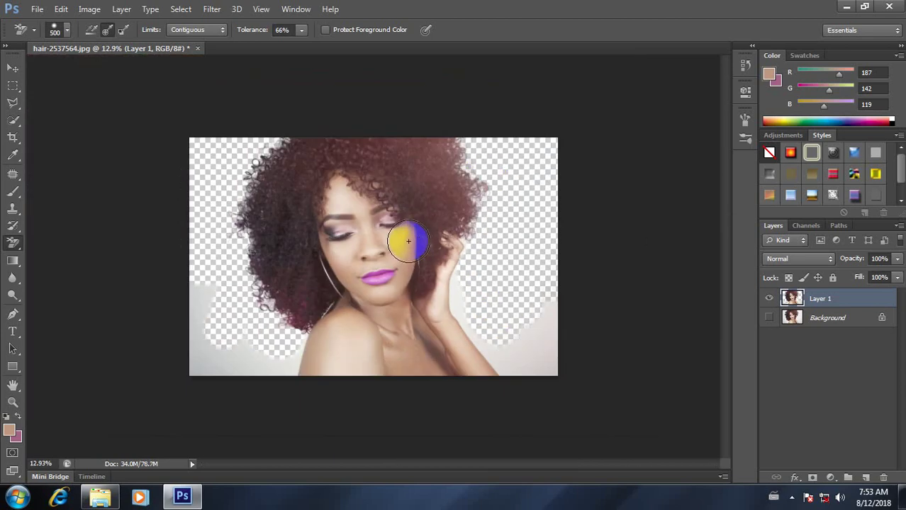
scroll(338, 227, up, 5)
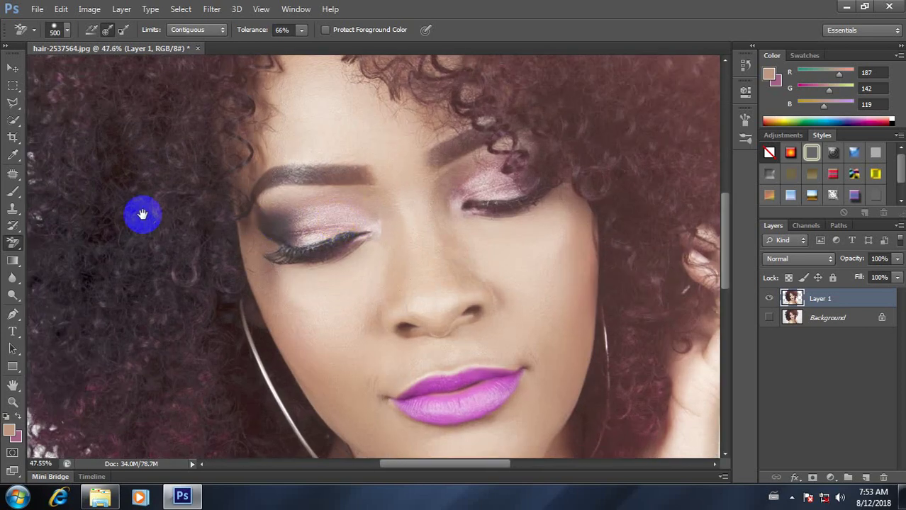
drag(142, 213, 407, 166)
scroll(407, 166, down, 4)
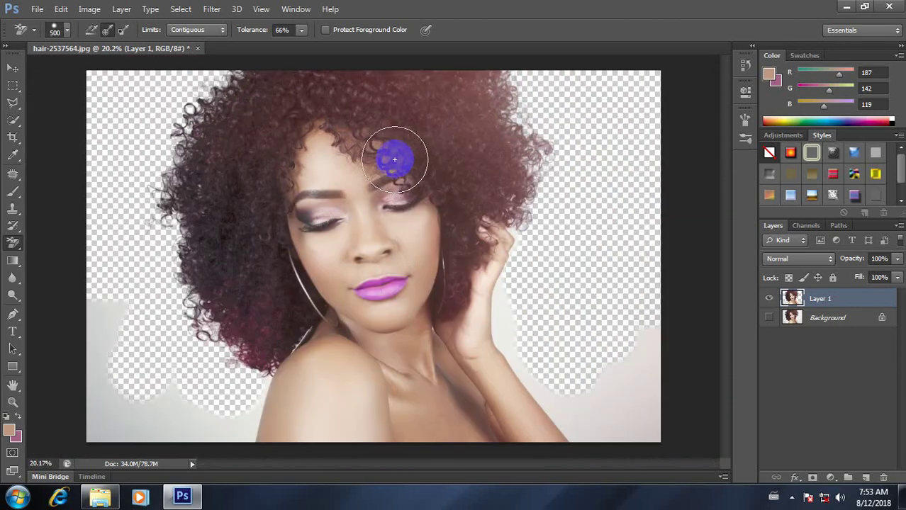
scroll(397, 192, down, 1)
scroll(397, 294, up, 3)
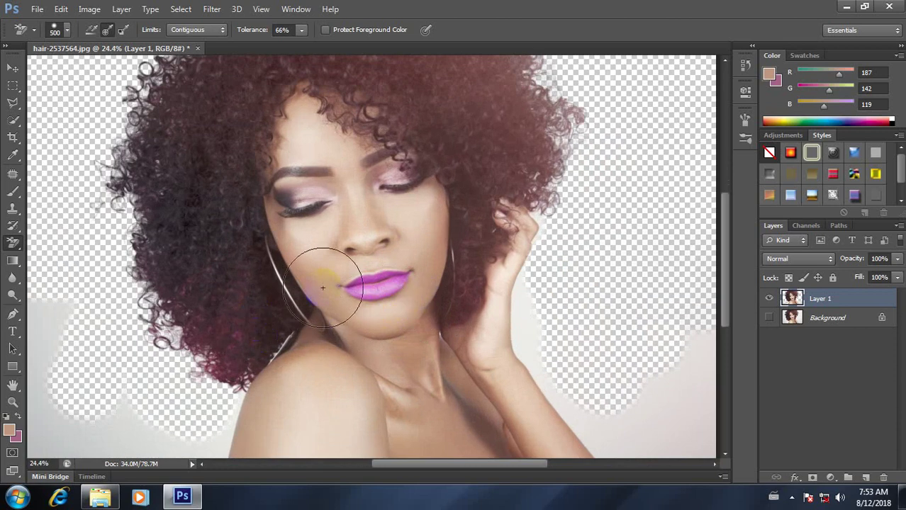
scroll(355, 278, down, 4)
scroll(364, 278, up, 3)
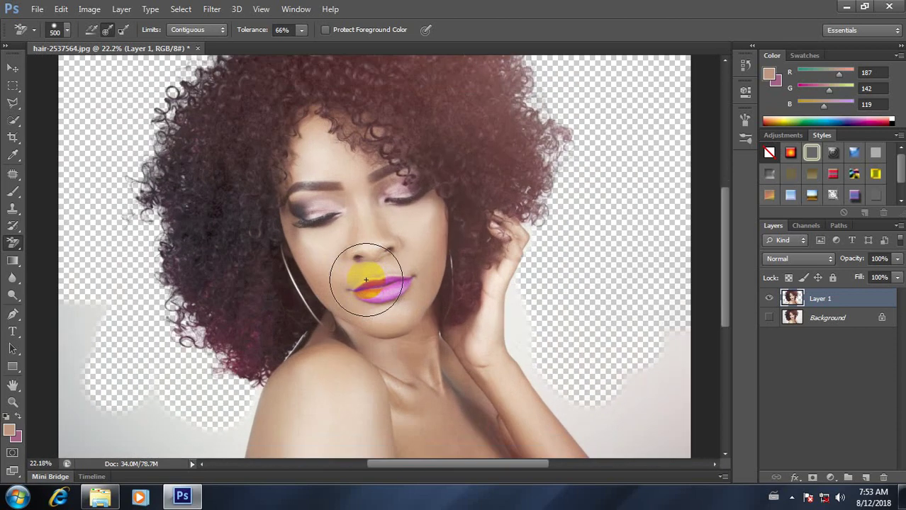
scroll(365, 280, down, 2)
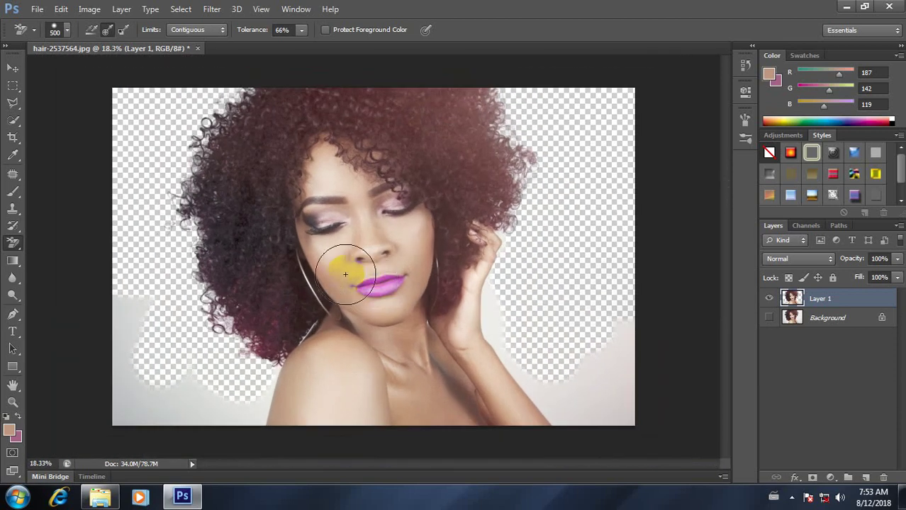
click(217, 135)
click(202, 223)
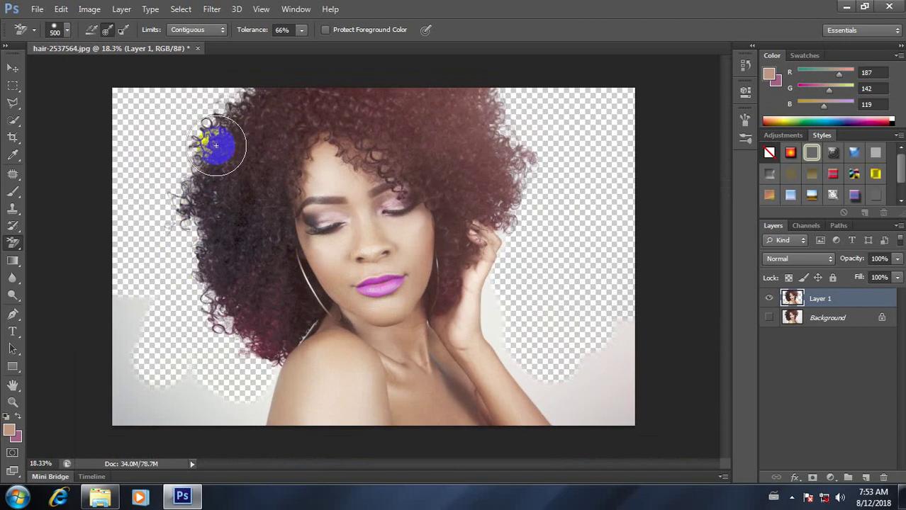
click(223, 330)
scroll(222, 329, up, 1)
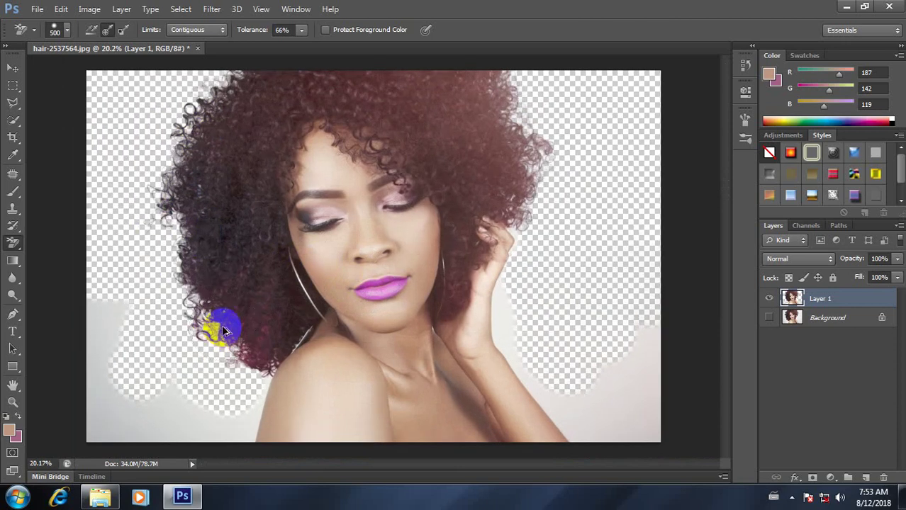
Undo all background erasing on Layer 1 back to the intact duplicate of the portrait.
key(ctrl+alt+z)
key(ctrl+alt+z)
key(ctrl+alt+z)
key(ctrl+alt+z)
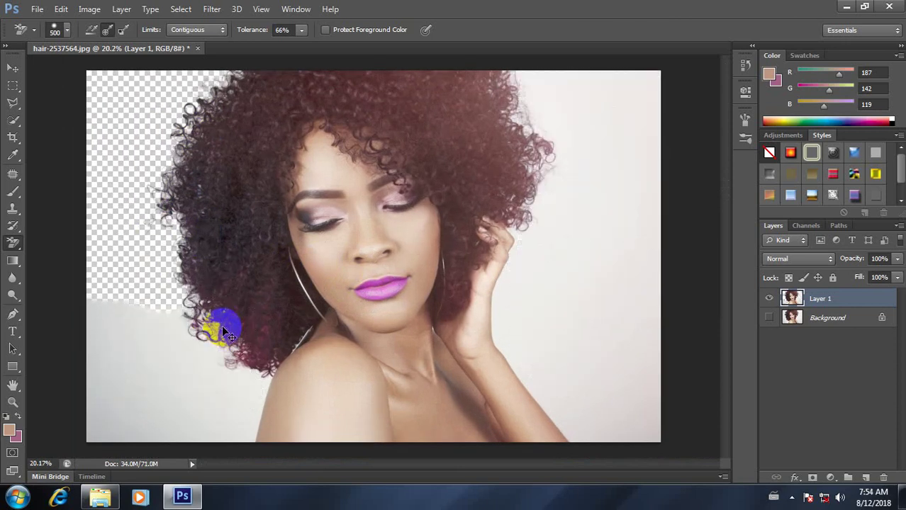
key(ctrl+alt+z)
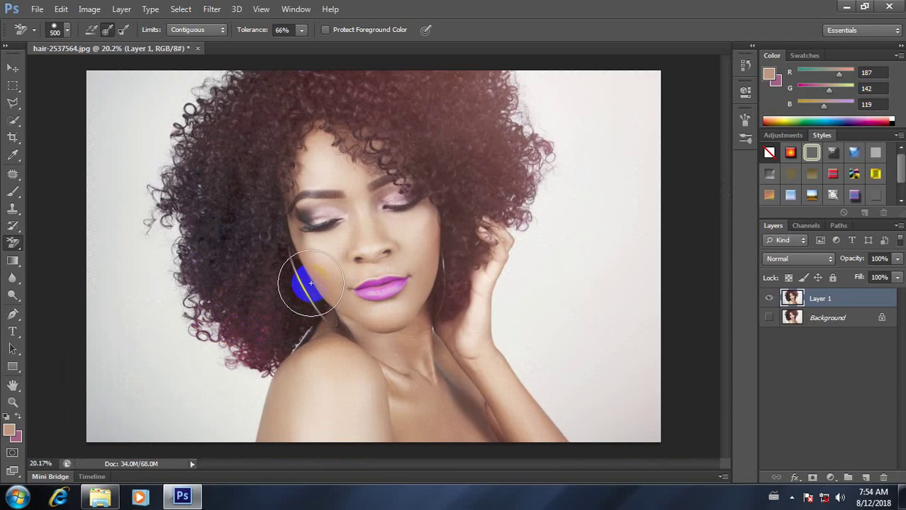
Start a Pen path at the near shoulder and trace the left outline of the curls up to the photo's top edge.
scroll(282, 301, up, 1)
click(13, 314)
click(228, 398)
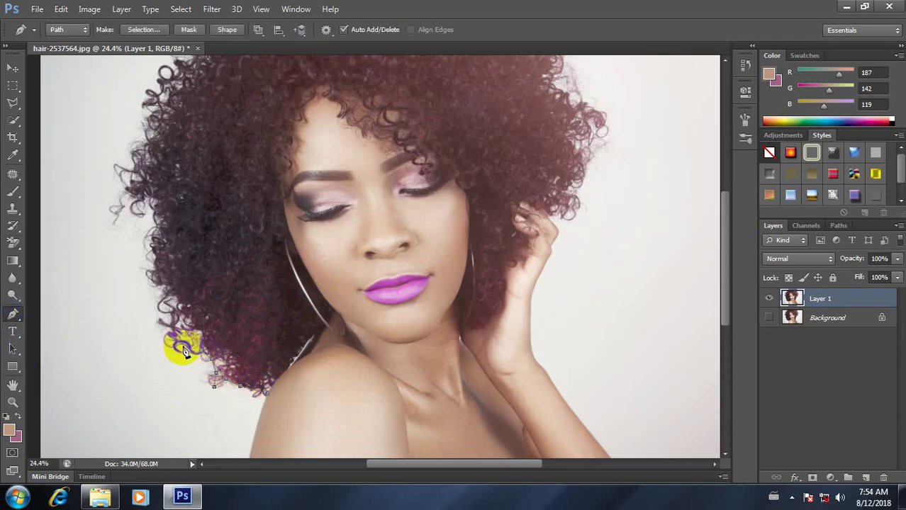
click(155, 281)
click(158, 234)
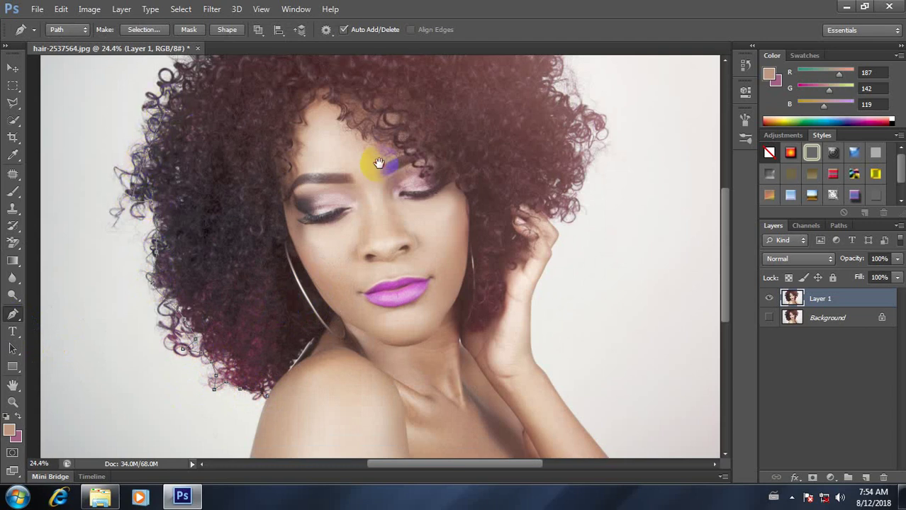
scroll(374, 152, up, 3)
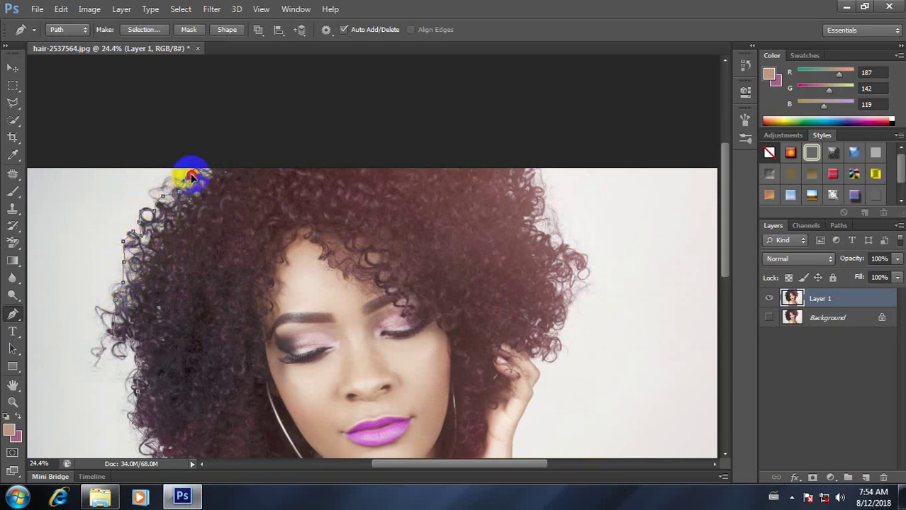
Continue the Pen path above the photo's top edge and down the outer curls toward the raised hand.
drag(401, 132, 427, 132)
drag(502, 128, 518, 139)
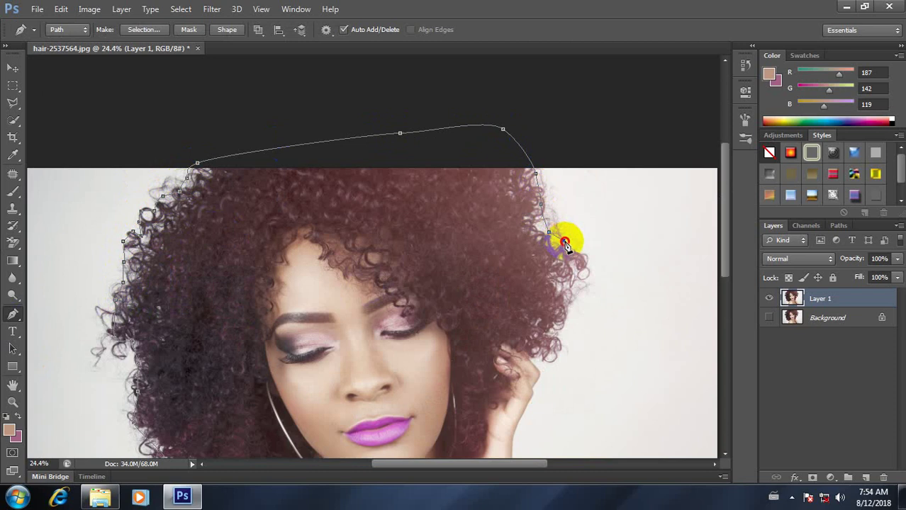
drag(582, 253, 588, 283)
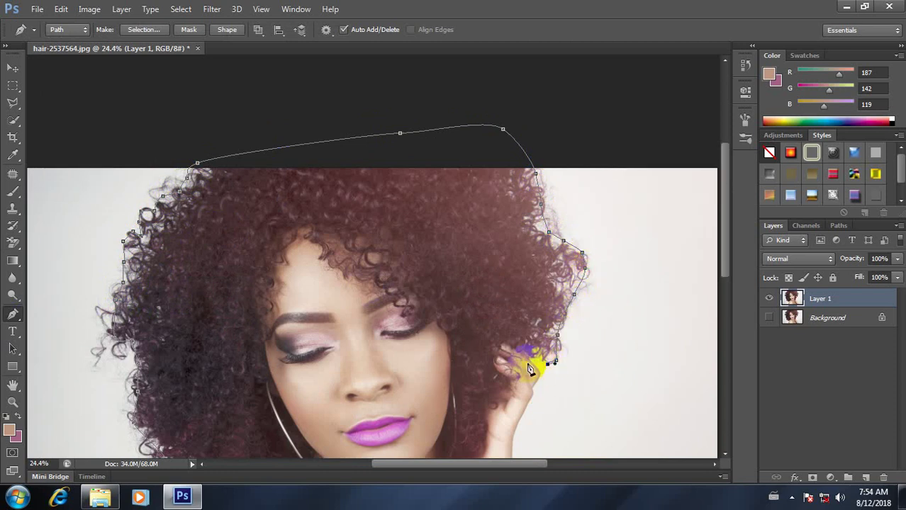
Extend the path loosely outside the raised arm, loop it below the photo, and close it at the near shoulder.
drag(526, 393, 495, 204)
scroll(491, 211, down, 6)
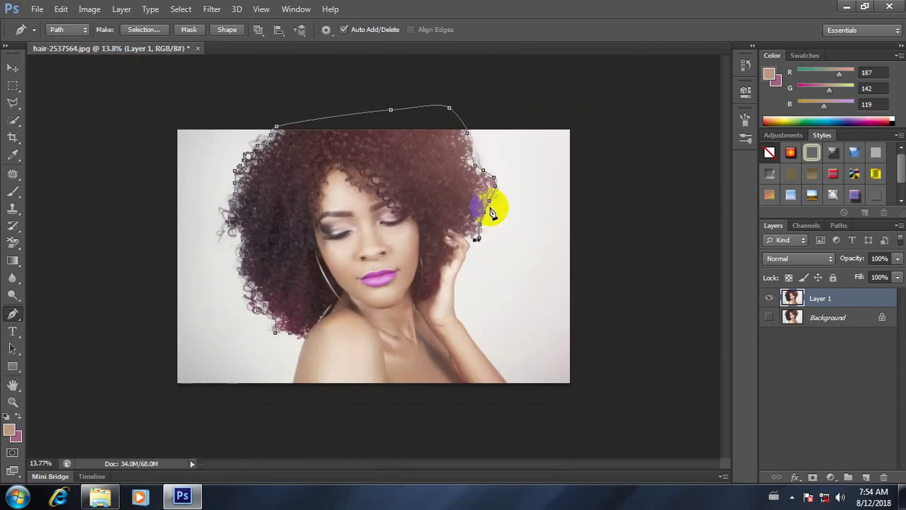
drag(503, 321, 516, 327)
click(550, 395)
drag(471, 448, 443, 448)
drag(336, 444, 320, 443)
drag(275, 413, 270, 394)
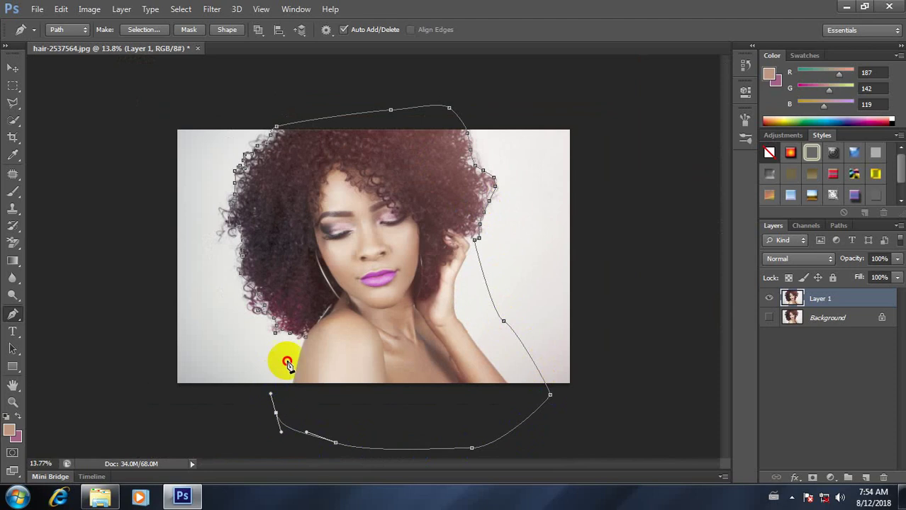
Convert the closed path into a new anti-aliased selection with a feather radius of 1 pixel.
right_click(395, 234)
click(460, 236)
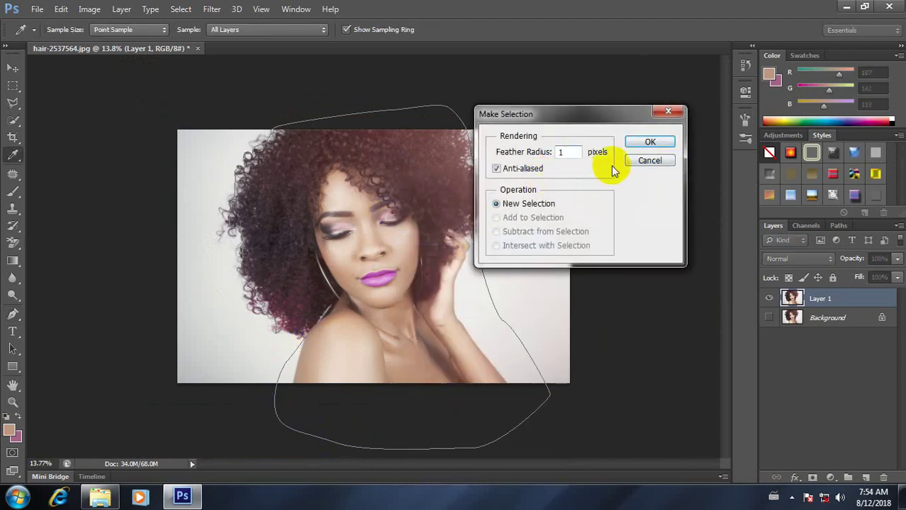
click(647, 141)
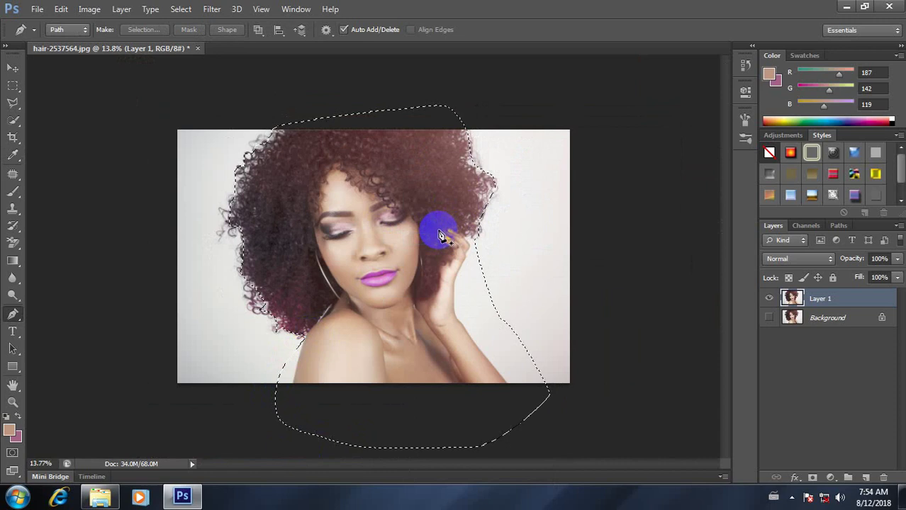
Copy the selected woman onto a new layer and hide Layer 1 to inspect the cutout edges.
key(ctrl+j)
click(771, 319)
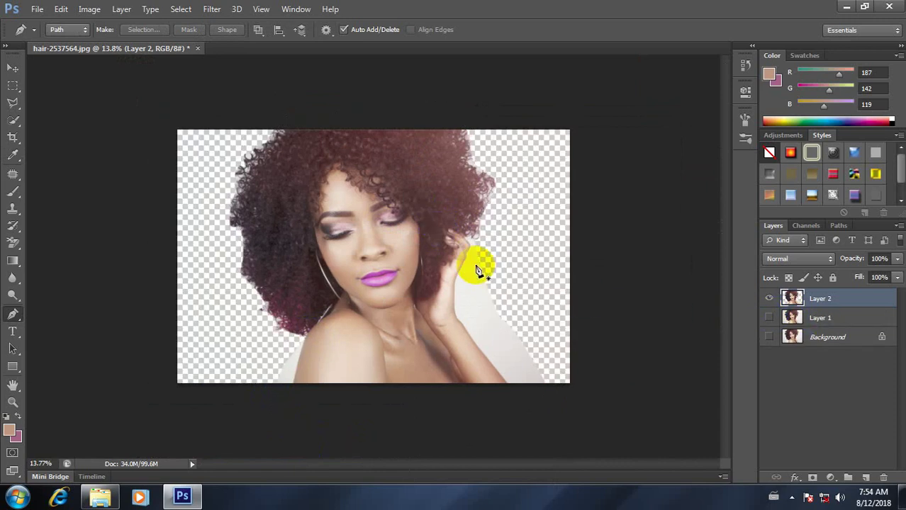
scroll(304, 237, down, 1)
scroll(273, 227, up, 2)
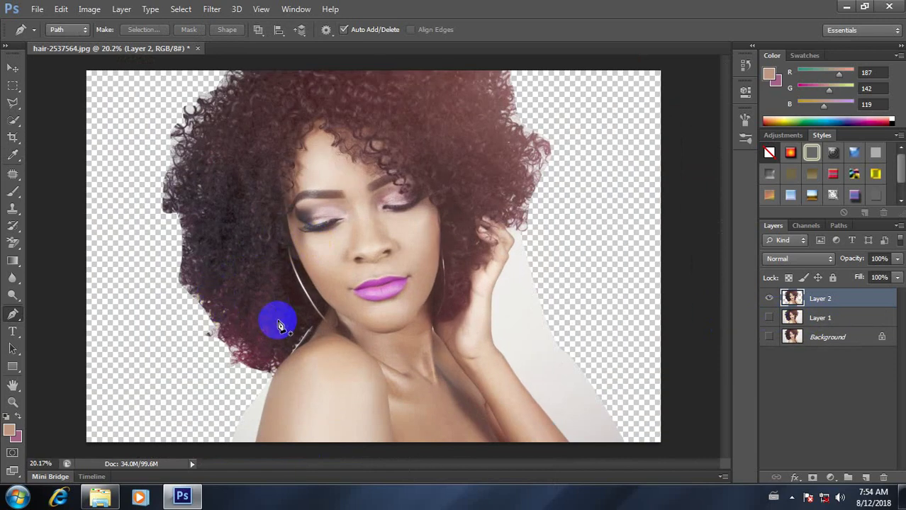
scroll(296, 306, down, 1)
Undo the layer copy and the selection, back to the closed path on Layer 1.
key(ctrl+z)
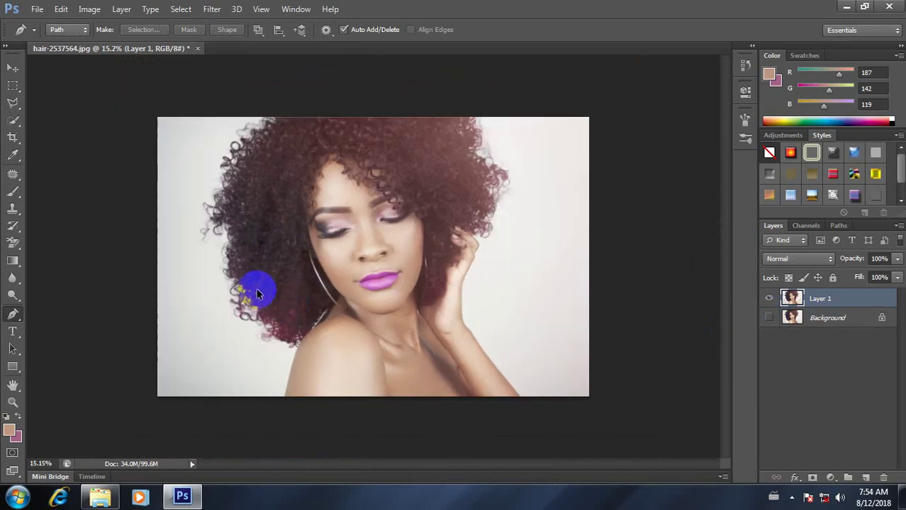
key(ctrl+alt+z)
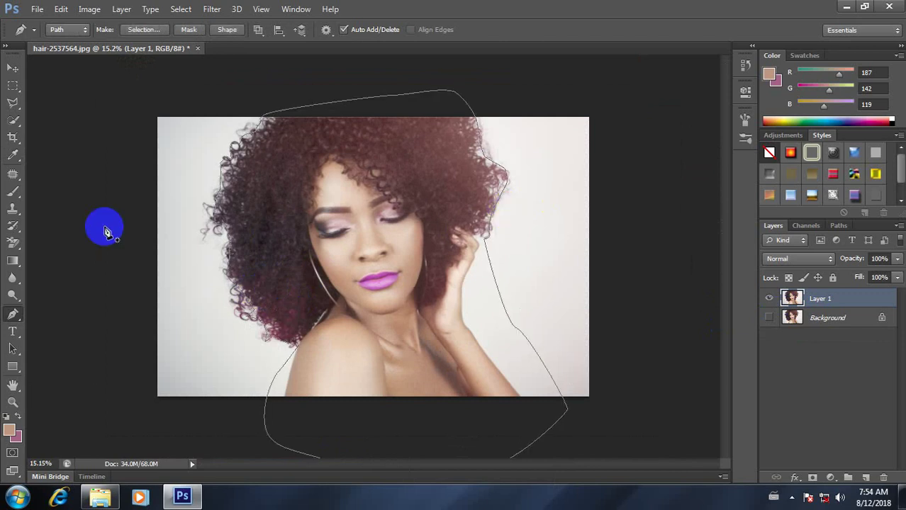
scroll(420, 265, down, 2)
scroll(378, 246, up, 3)
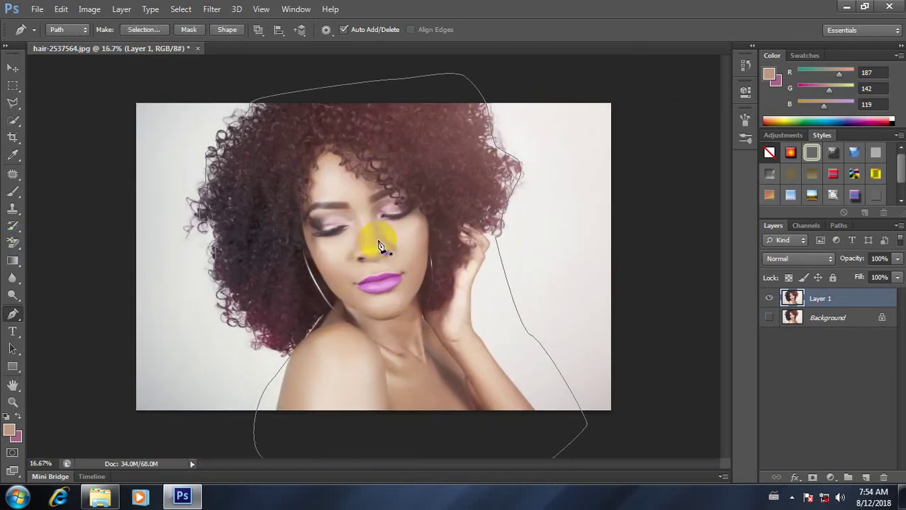
click(792, 496)
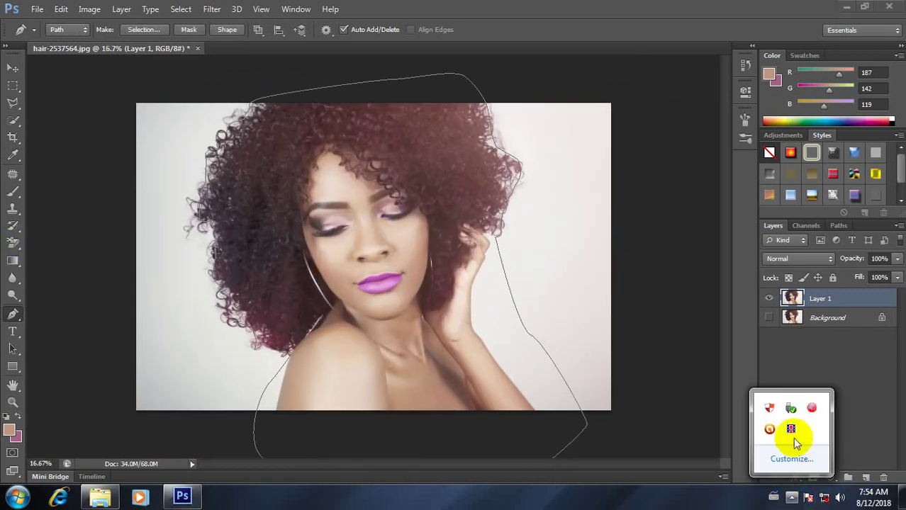